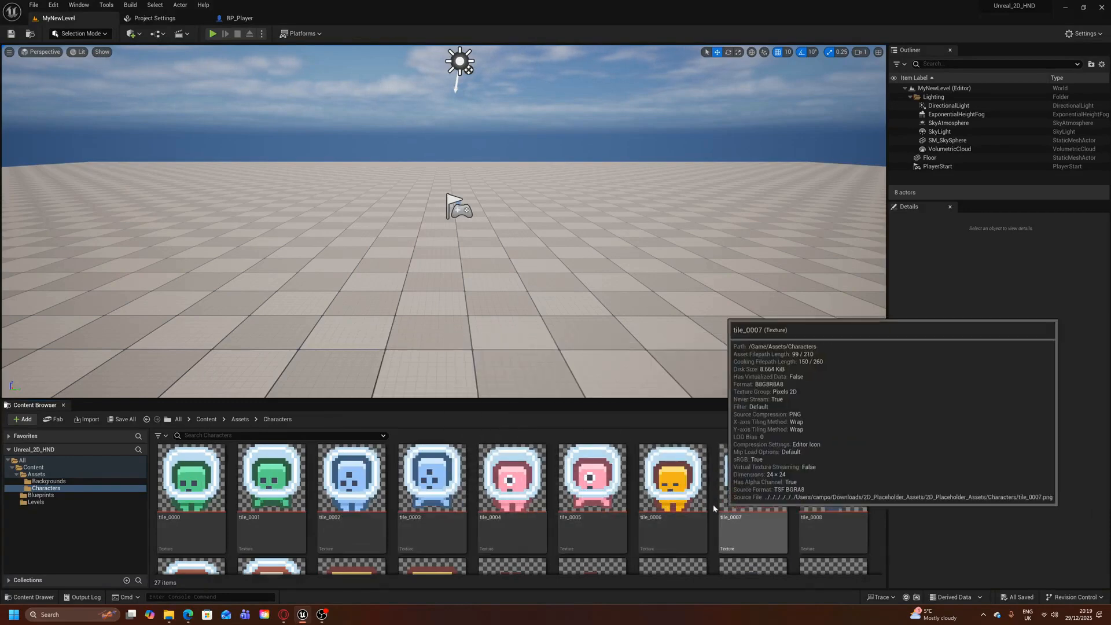
Create sprites from the tile_0002 and tile_0003 character textures
click(357, 536)
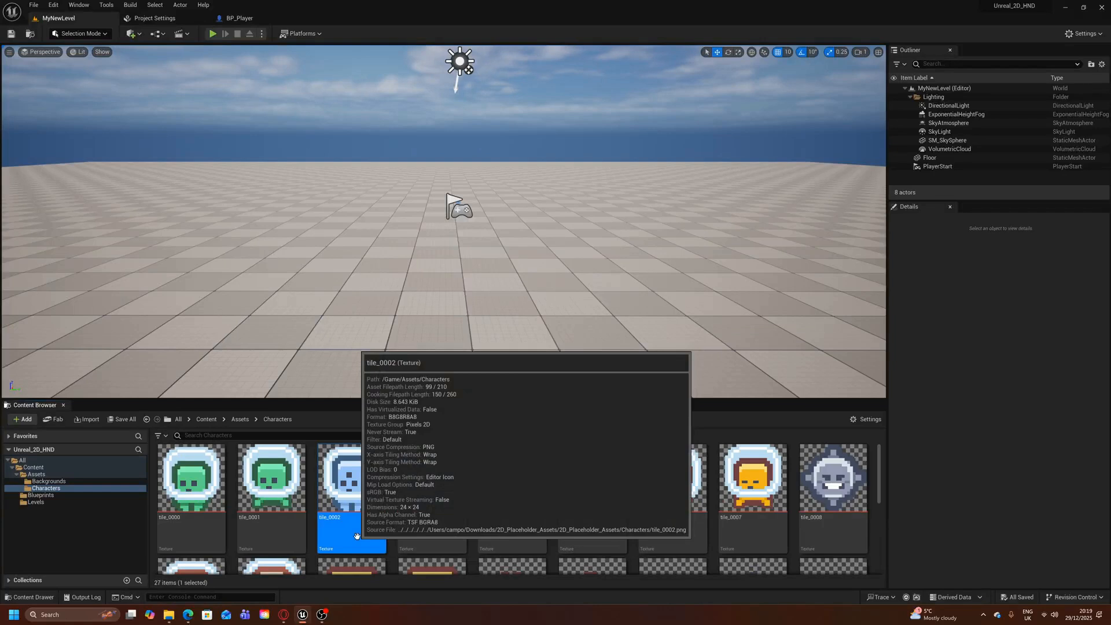
click(434, 538)
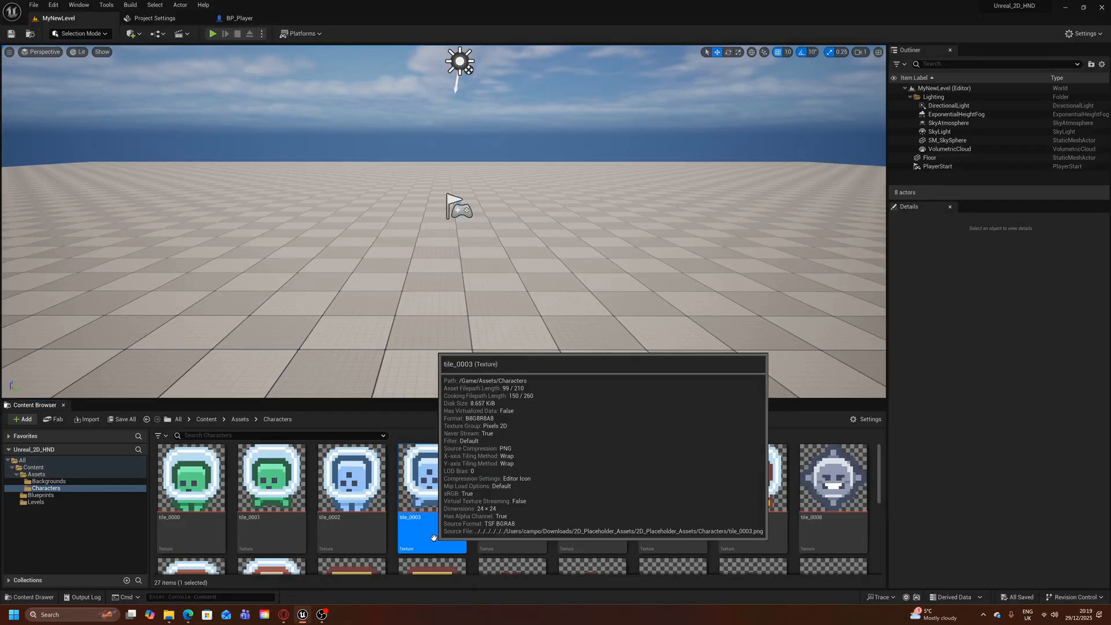
click(353, 535)
ctrl+click(416, 534)
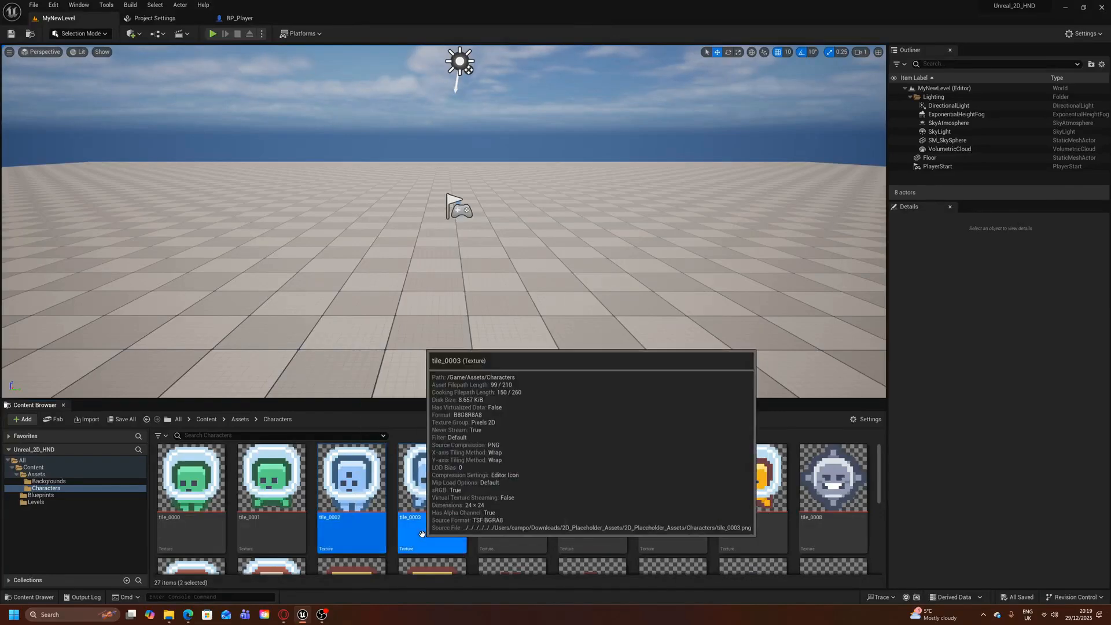
right_click(418, 534)
mouse_move(488, 296)
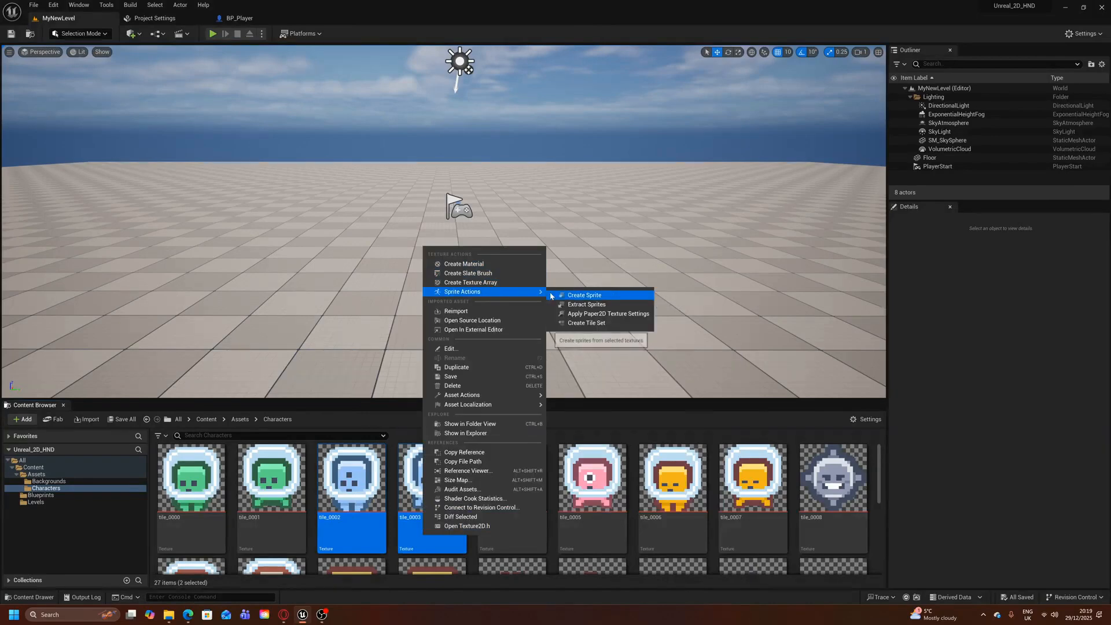
click(565, 294)
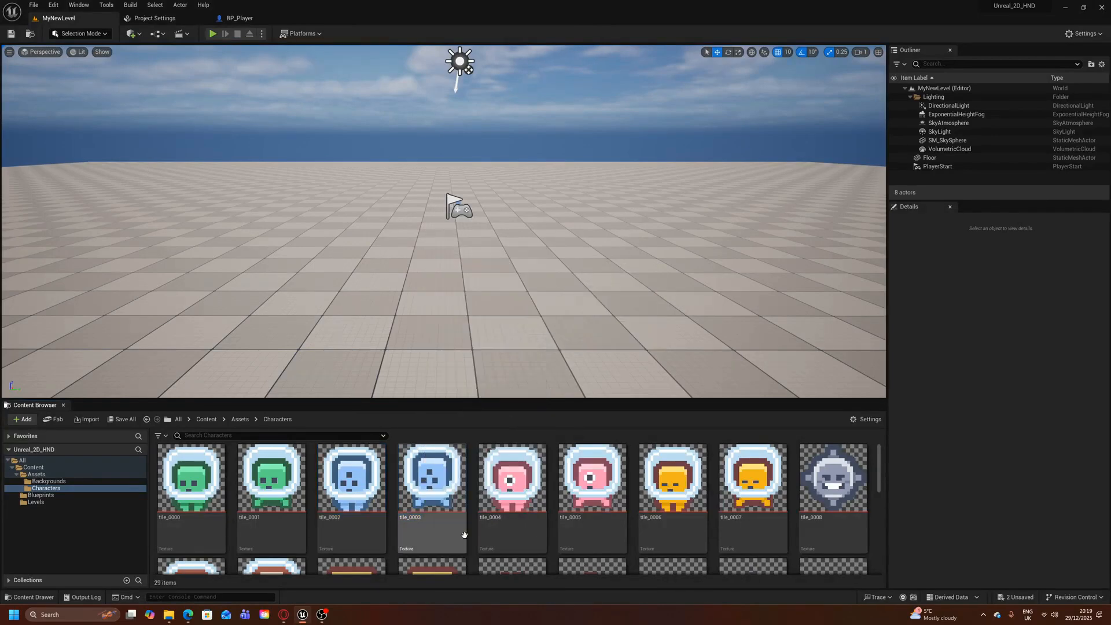
Create a flipbook from tile_0002_Sprite in the Characters folder and name it Idle
scroll(461, 536, down, 5)
scroll(460, 535, down, 1)
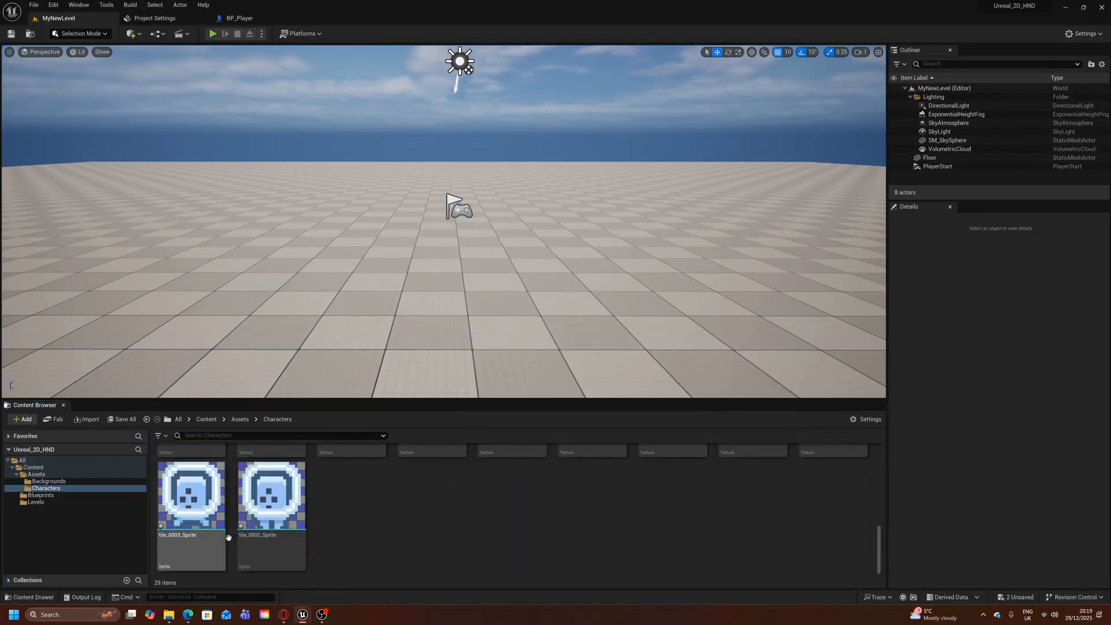
click(263, 533)
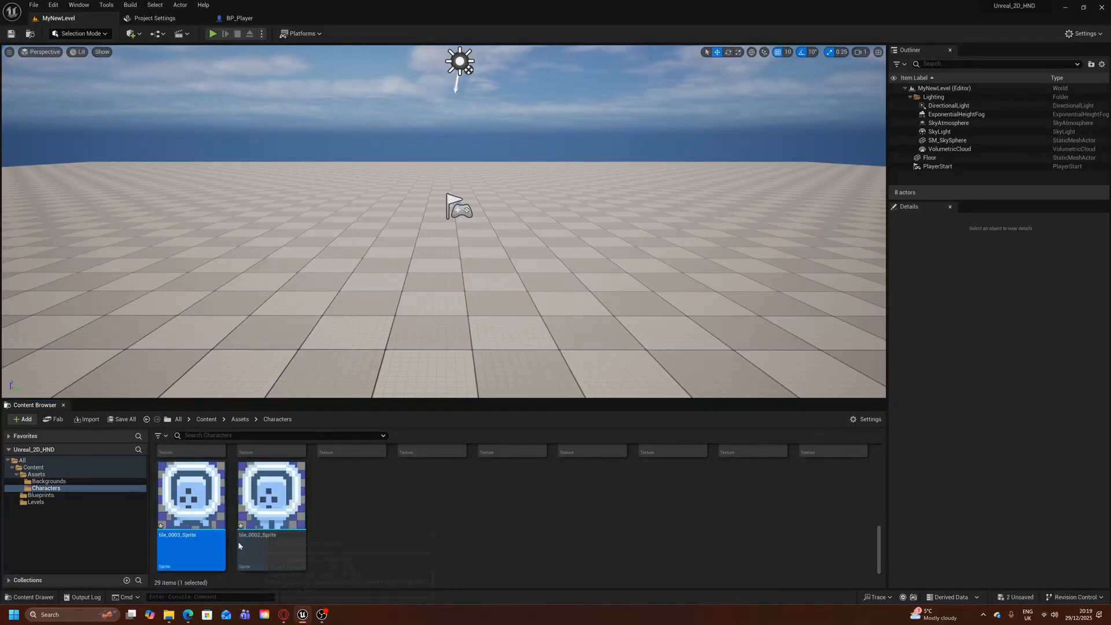
right_click(272, 525)
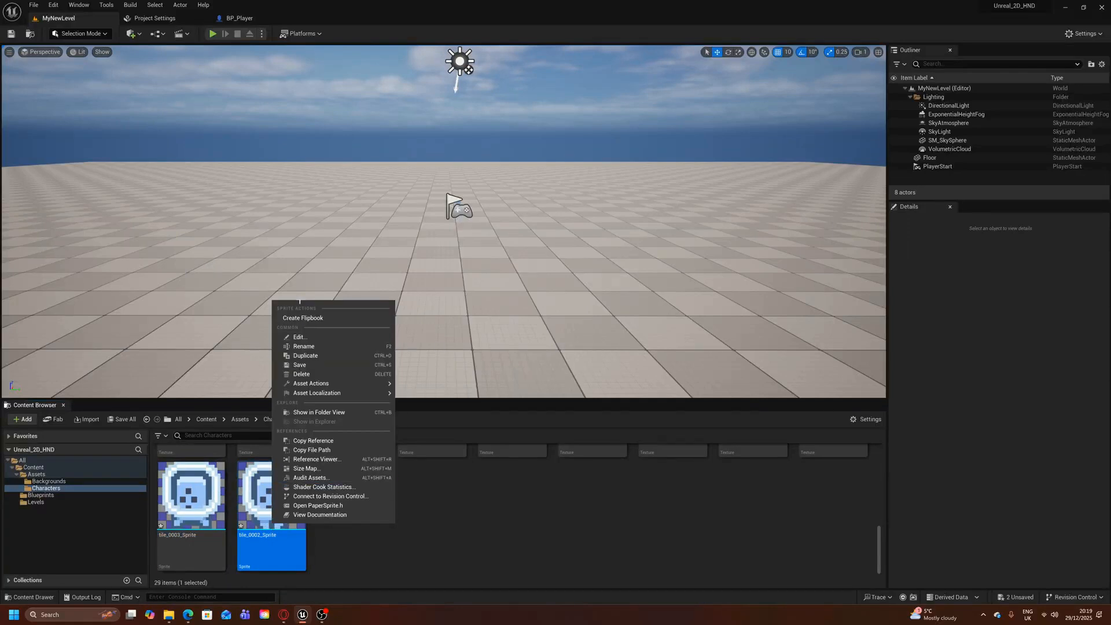
click(304, 318)
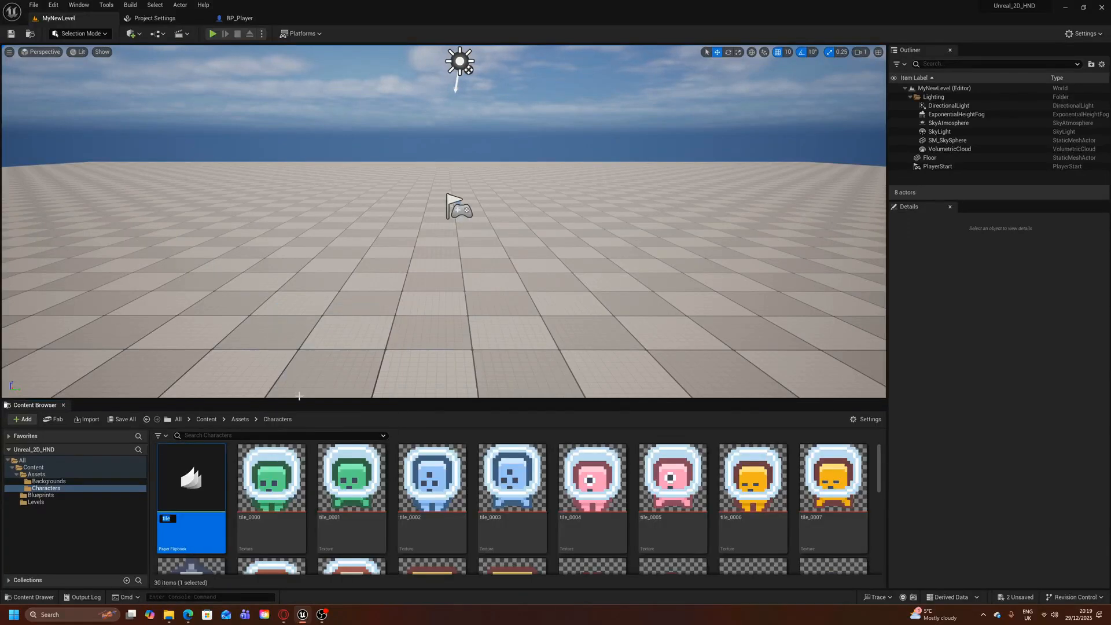
Create a flipbook from tile_0003_Sprite and name it Jump
right_click(355, 523)
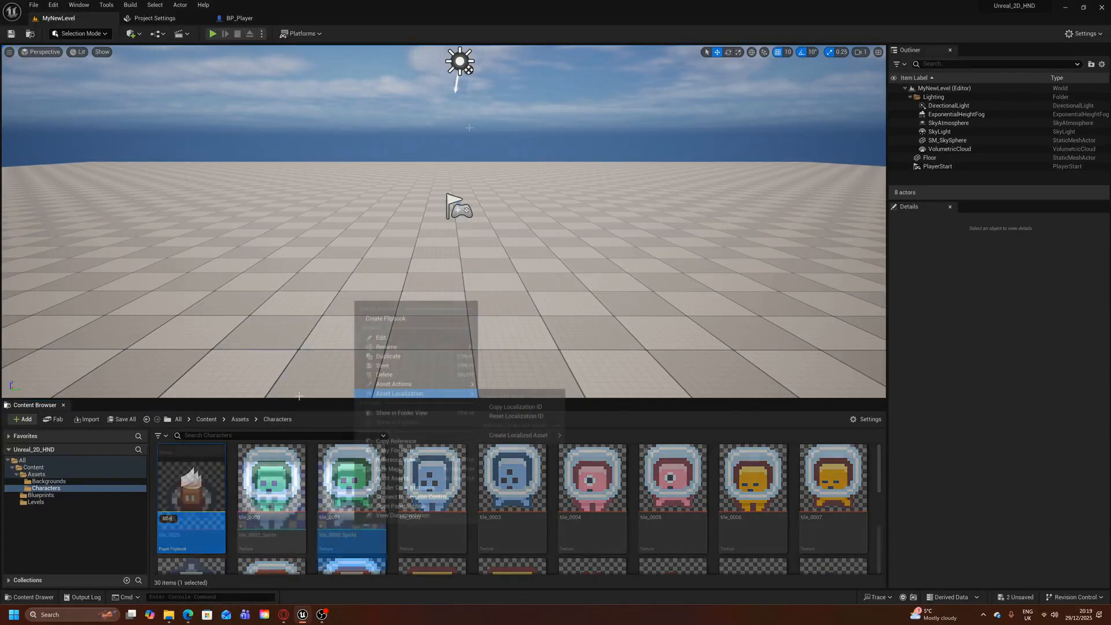
click(378, 319)
text(J)
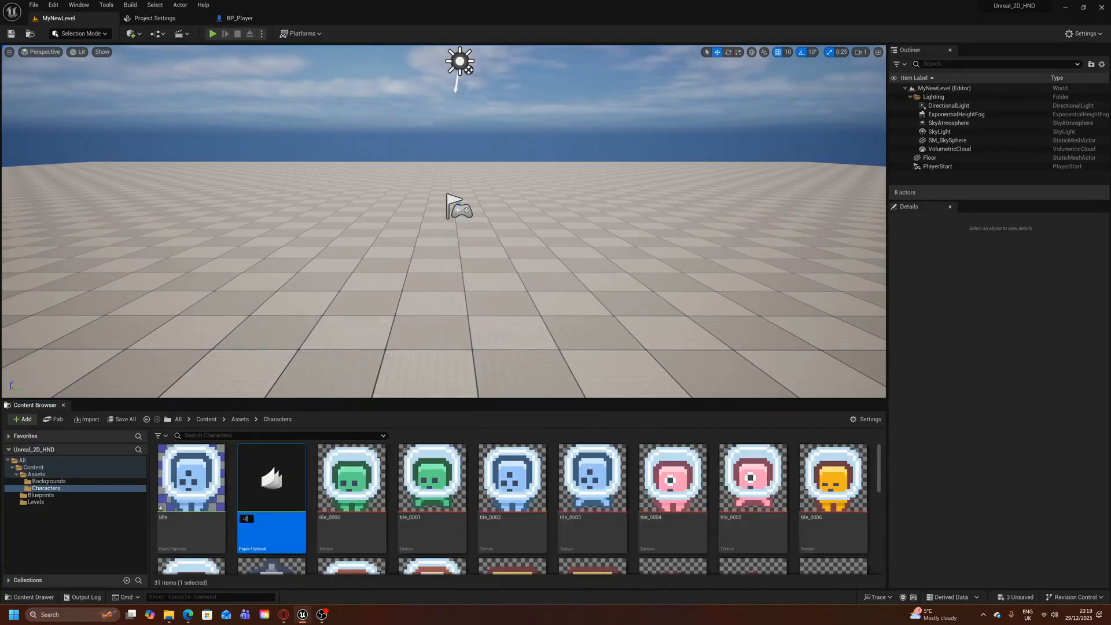
text(ump)
key(Return)
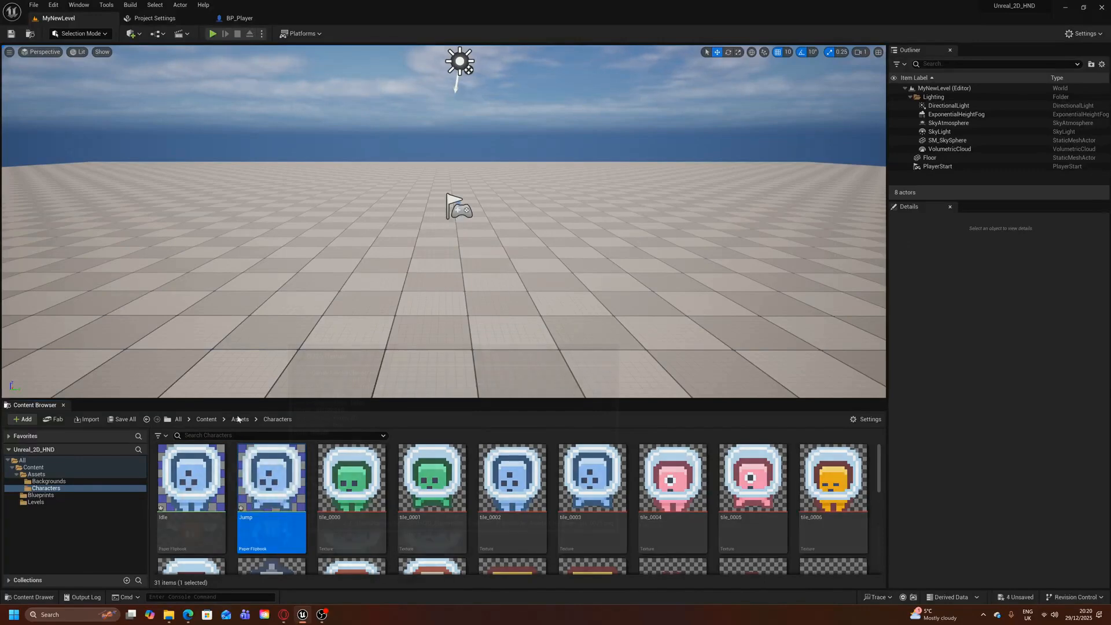
Create one flipbook from both tile_0002_Sprite and tile_0003_Sprite and name it Moving
scroll(374, 526, down, 4)
click(373, 526)
ctrl+click(405, 518)
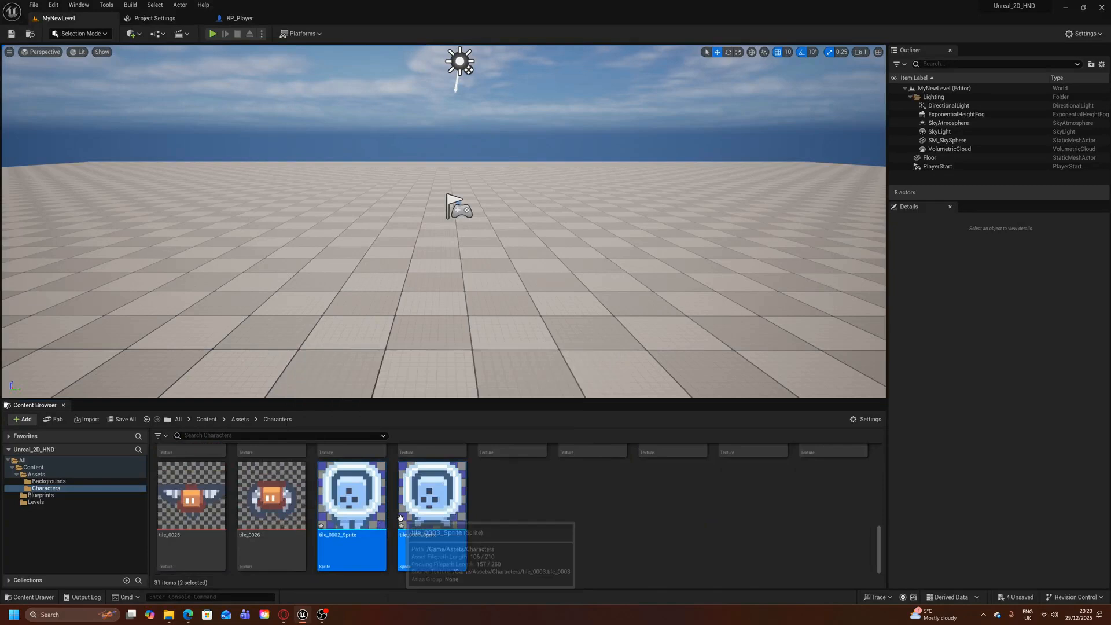
right_click(446, 507)
click(553, 294)
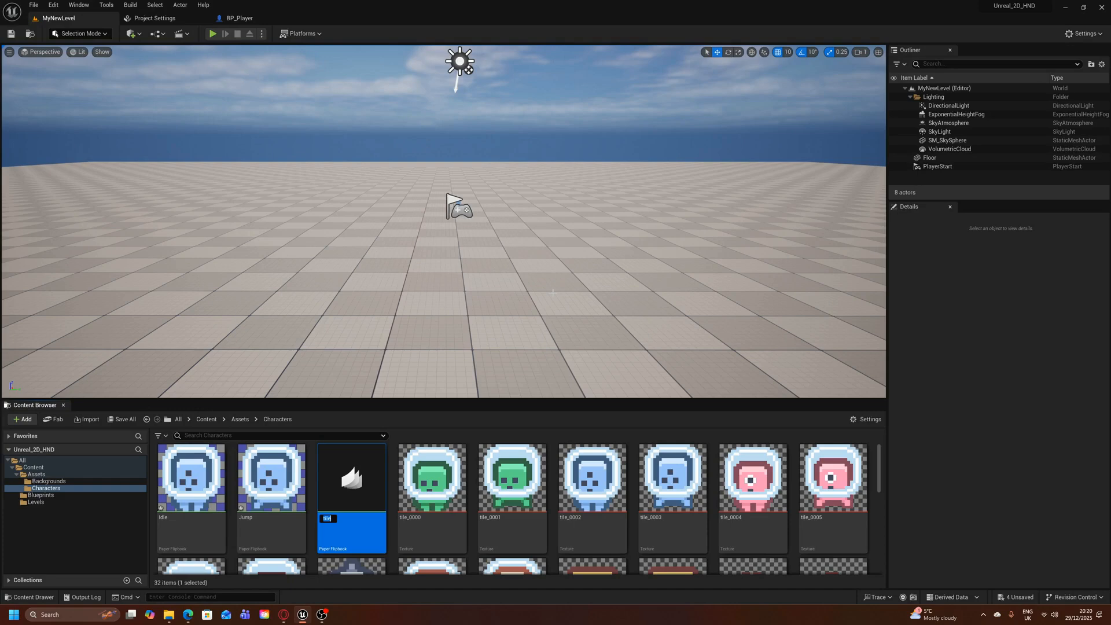
text(Moving)
key(Return)
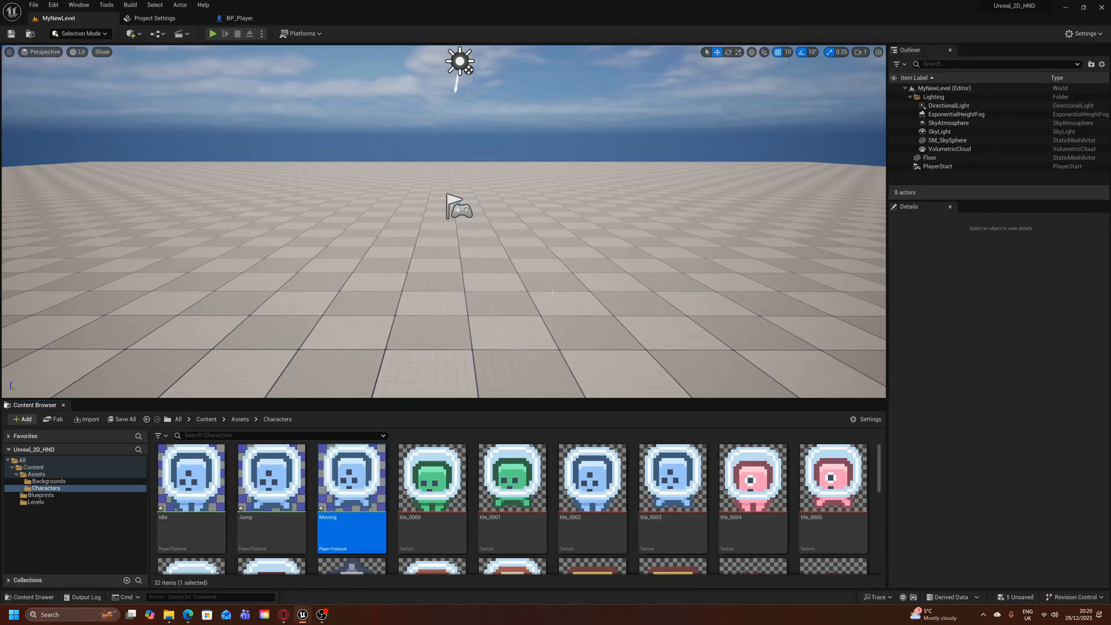
Set the Moving flipbook's Frames Per Second to 10 and save the flipbook
double_click(373, 486)
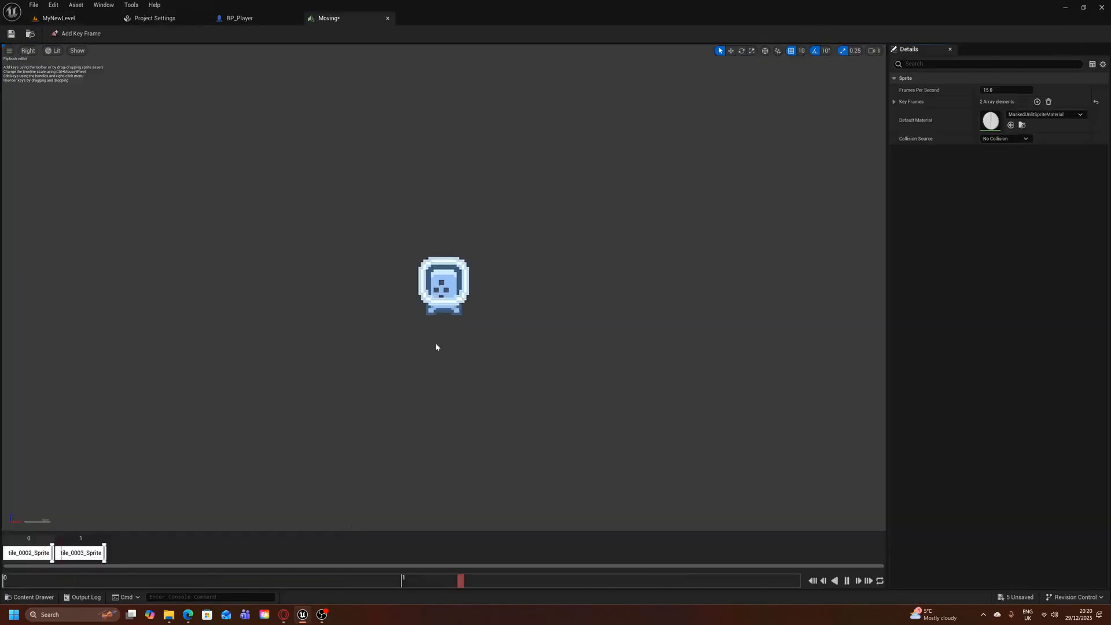
scroll(436, 346, up, 5)
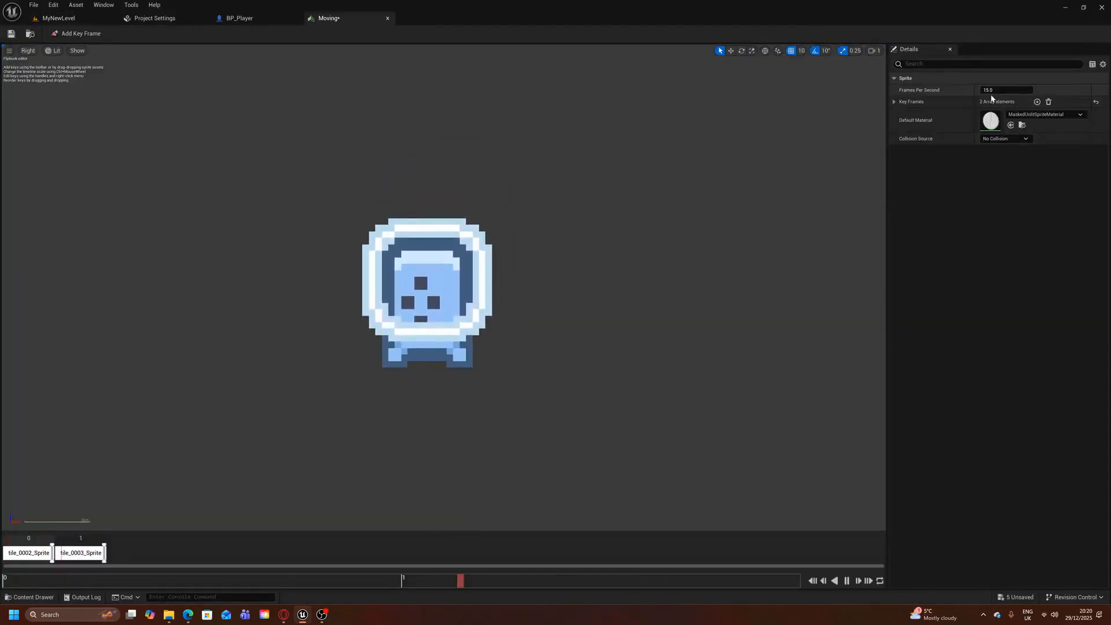
click(1008, 91)
text(10)
key(Return)
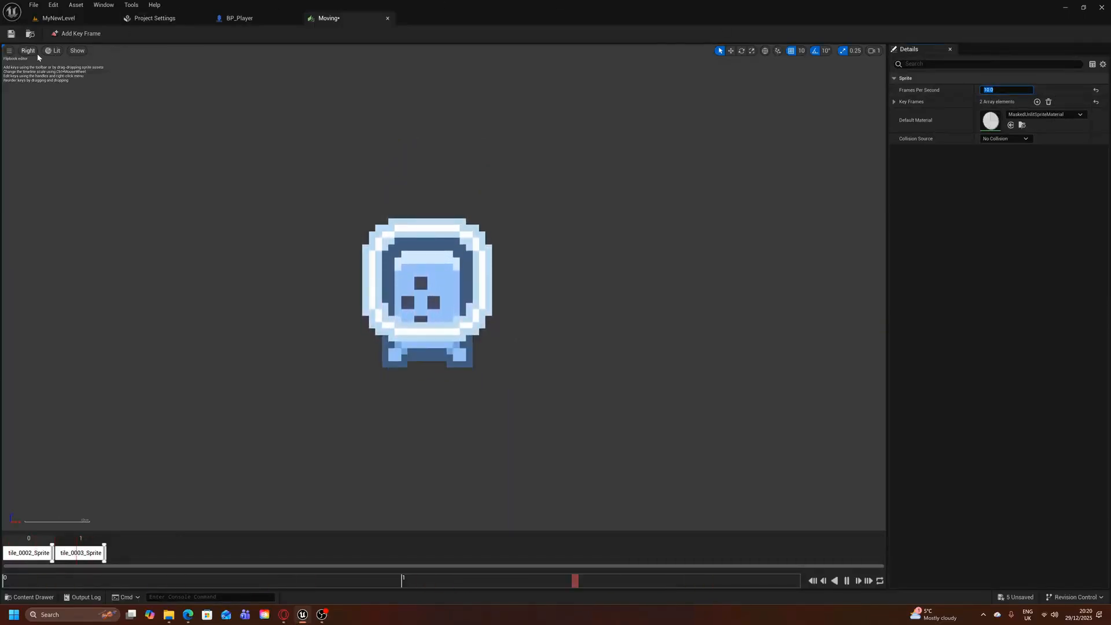
click(11, 33)
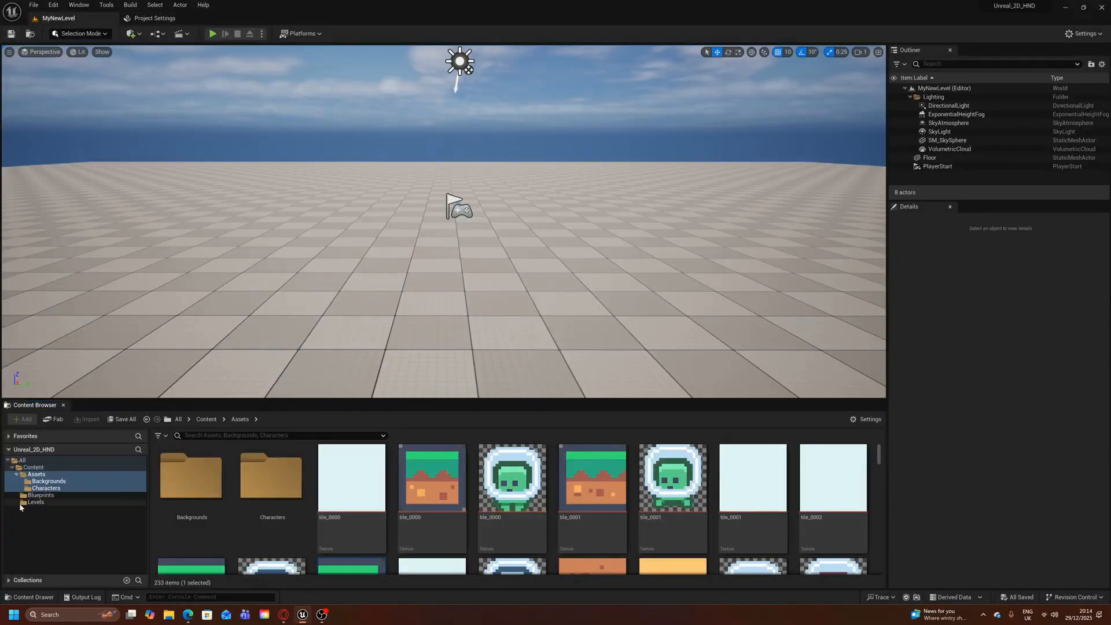
Create a Blueprint Class in the Blueprints folder with PaperCharacter as its parent class
click(36, 467)
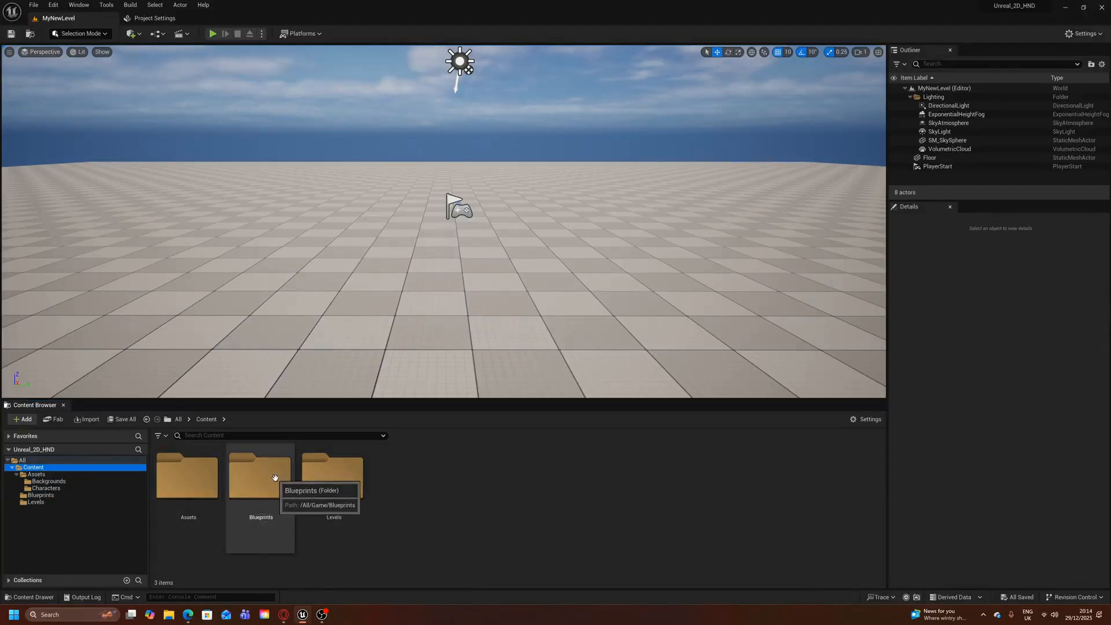
double_click(250, 477)
right_click(310, 460)
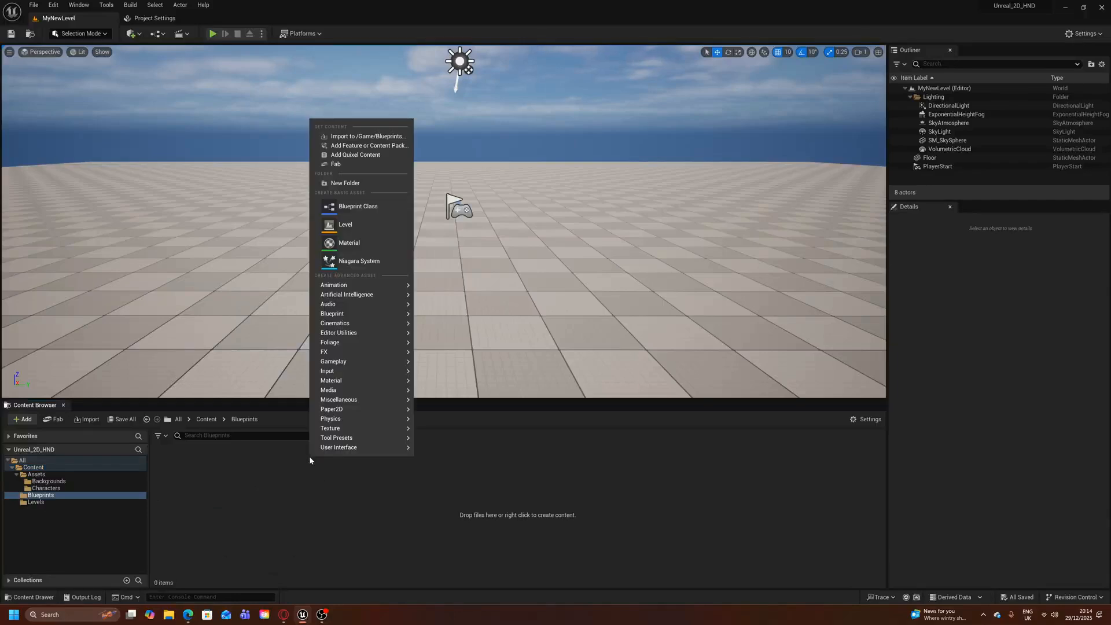
click(376, 203)
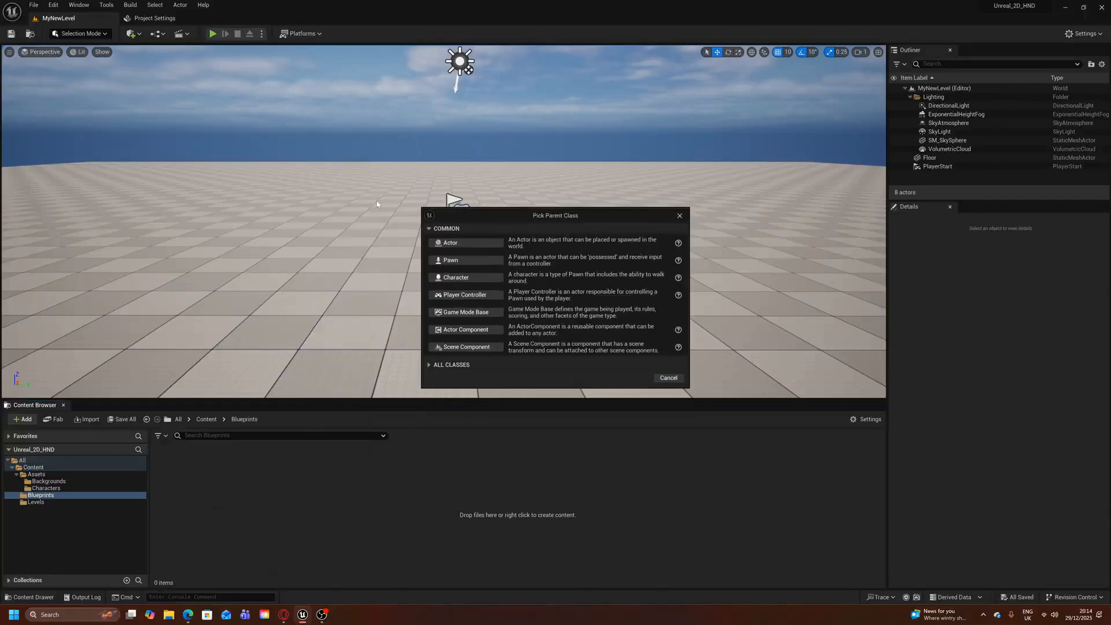
click(429, 365)
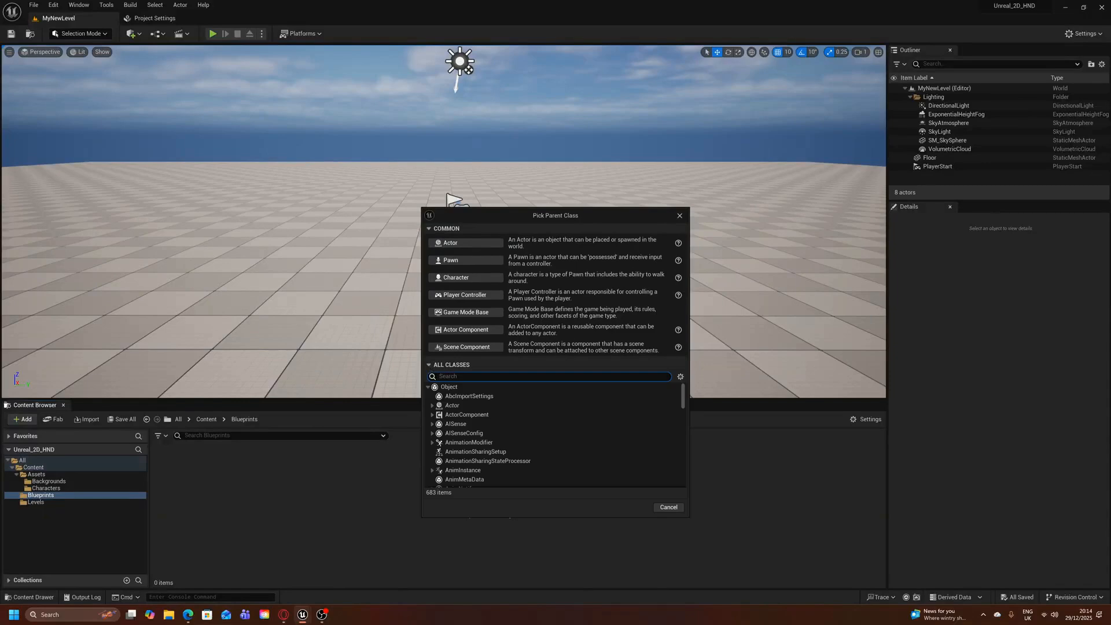
text(2Dpla)
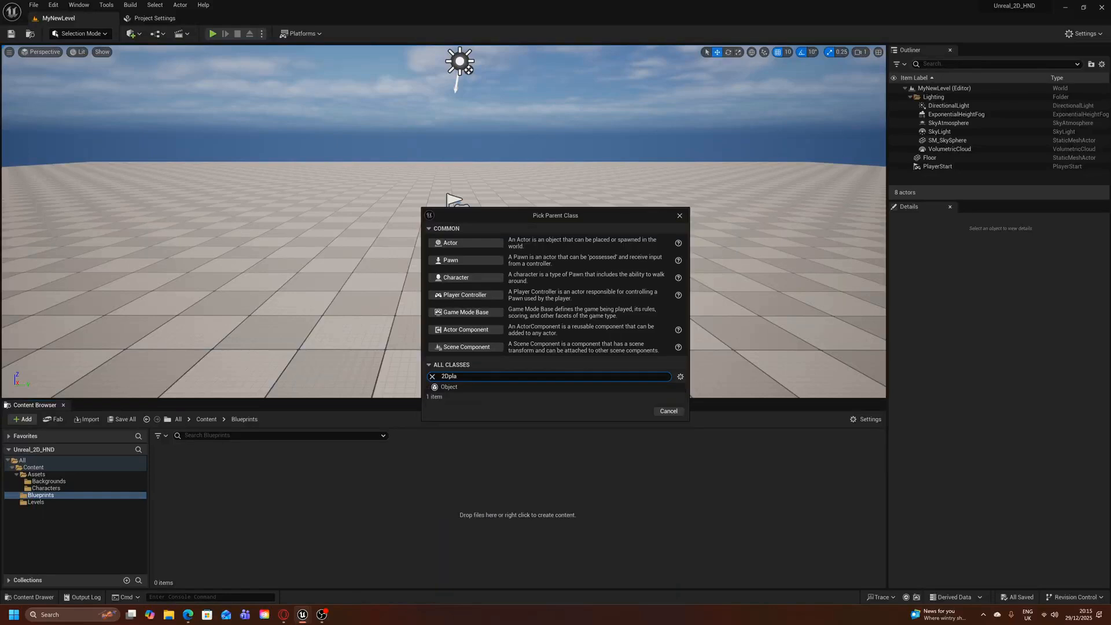
key(BackSpace)
key(BackSpace)
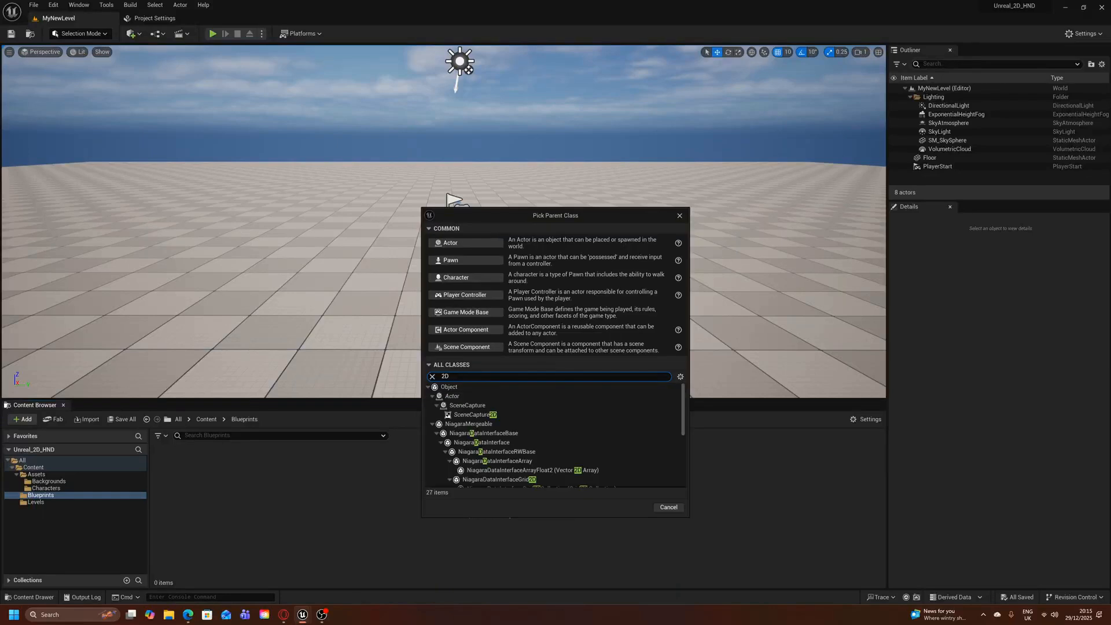
text(Paper)
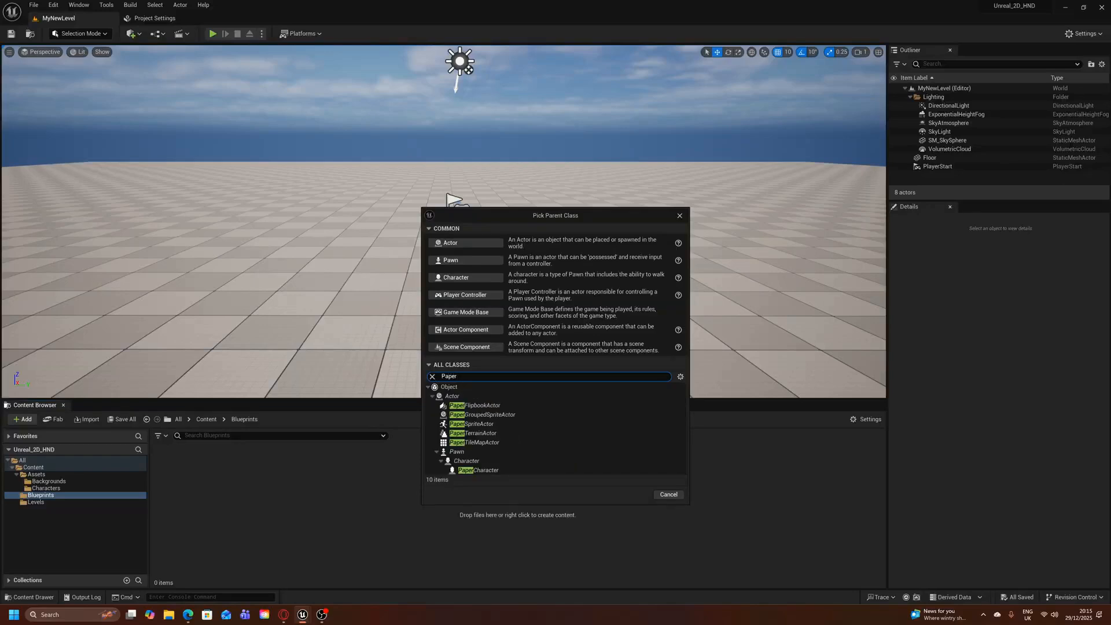
click(483, 472)
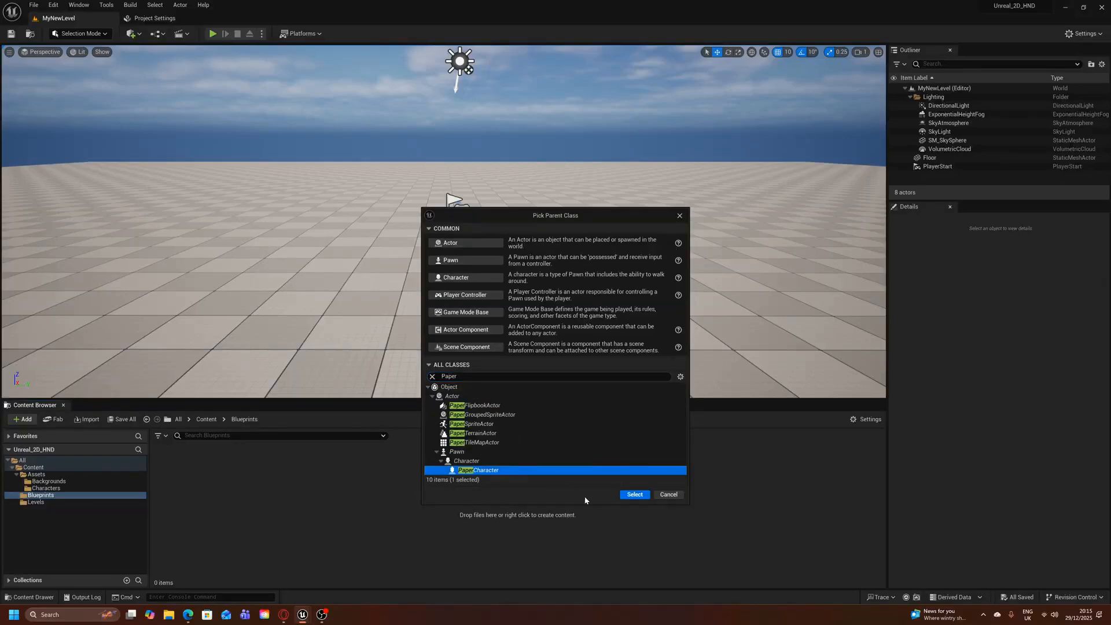
click(635, 495)
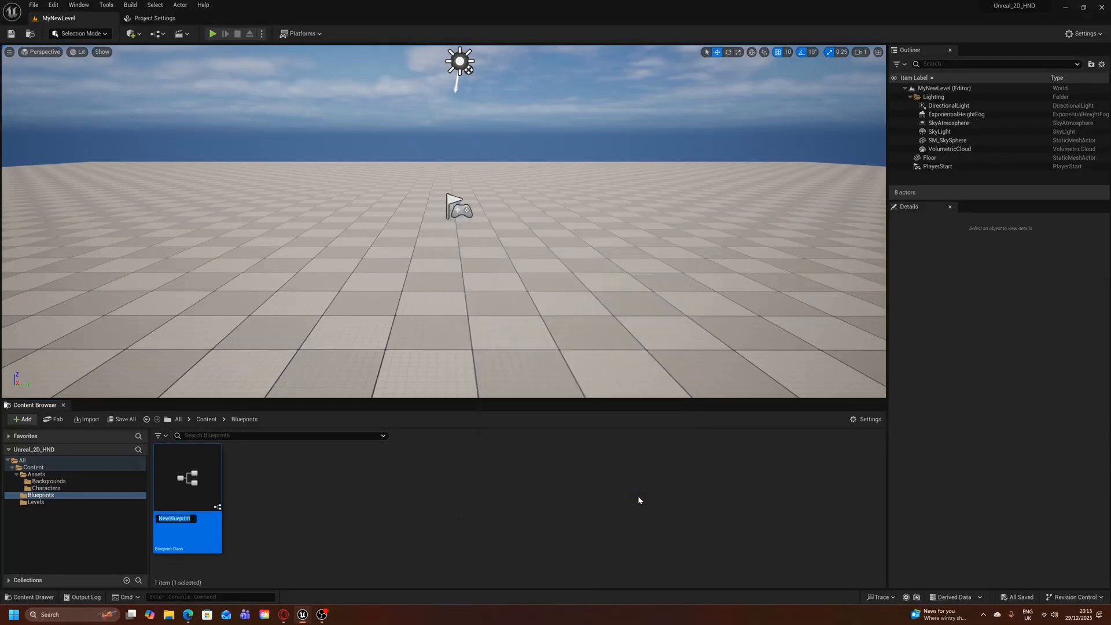
Name the new PaperCharacter blueprint BP_Player
text(2)
key(BackSpace)
key(BackSpace)
text(BP_PLayer)
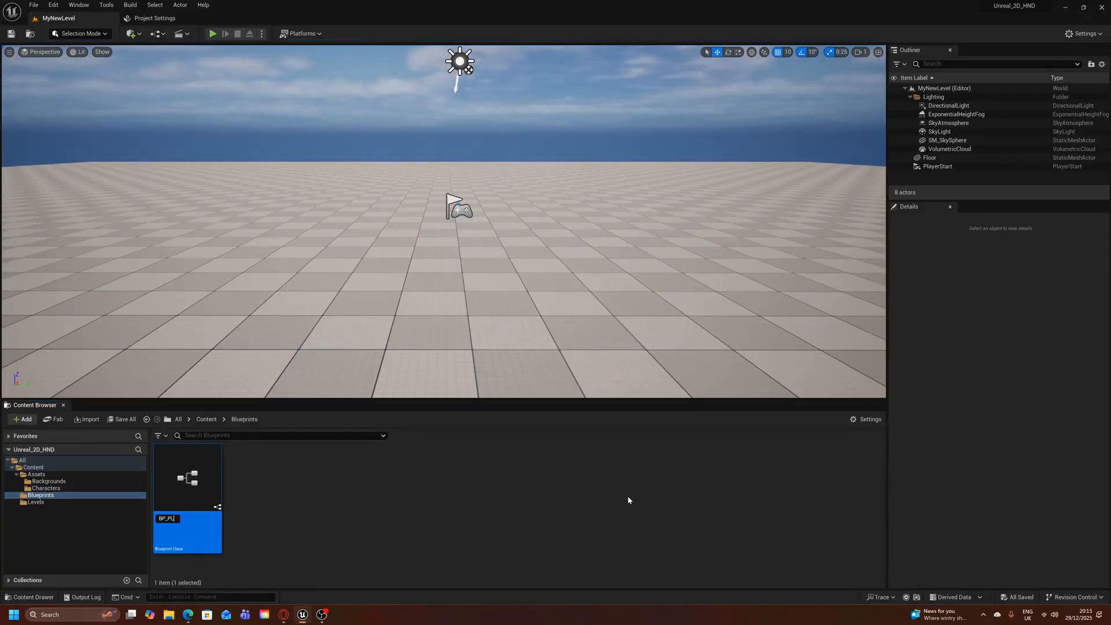
key(BackSpace)
key(BackSpace)
text(layer)
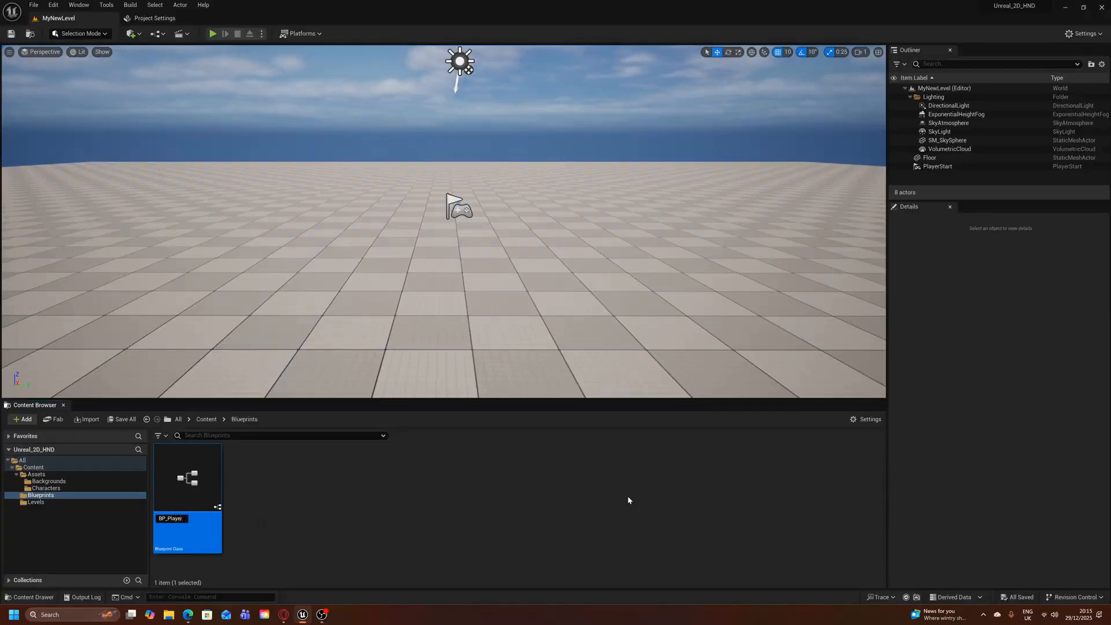
key(Return)
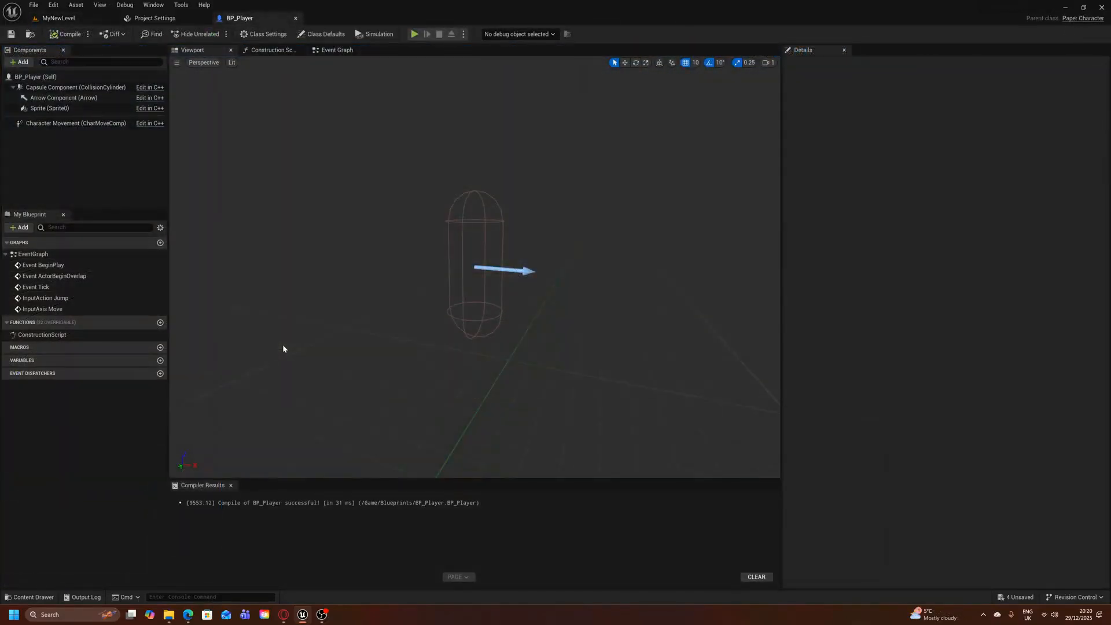
Assign the Idle flipbook as the Source Flipbook of the Sprite component in BP_Player
click(73, 109)
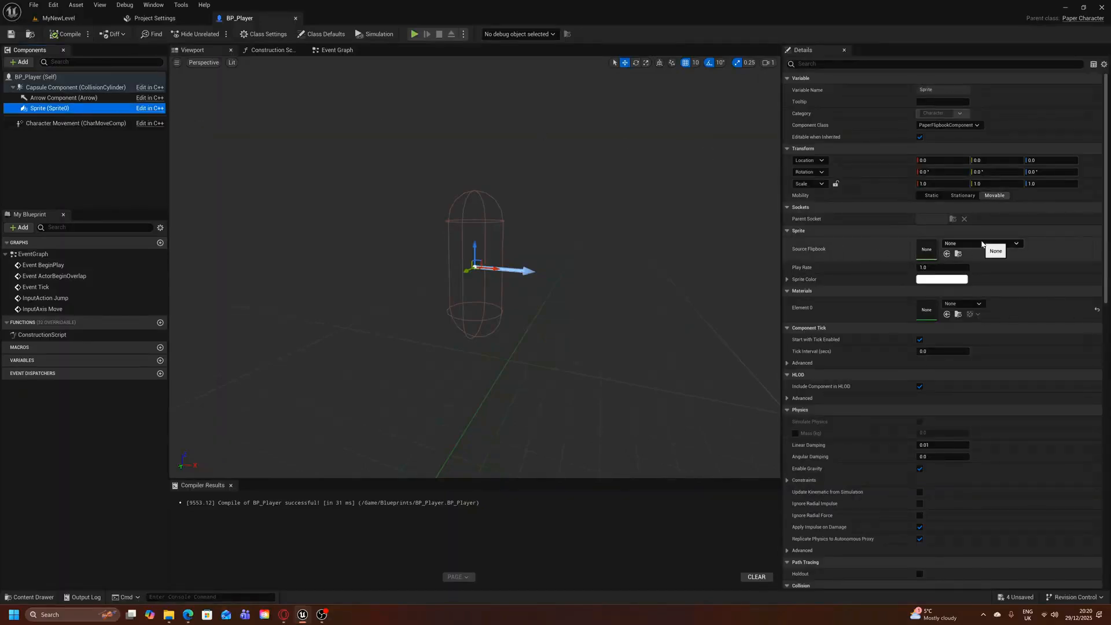
click(982, 244)
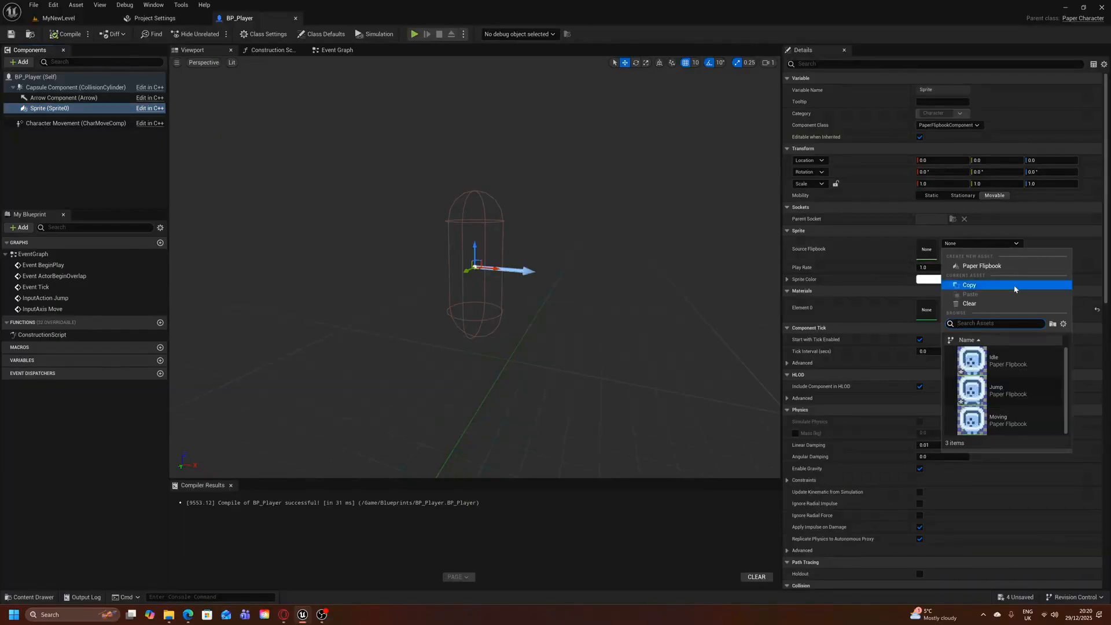
click(1005, 365)
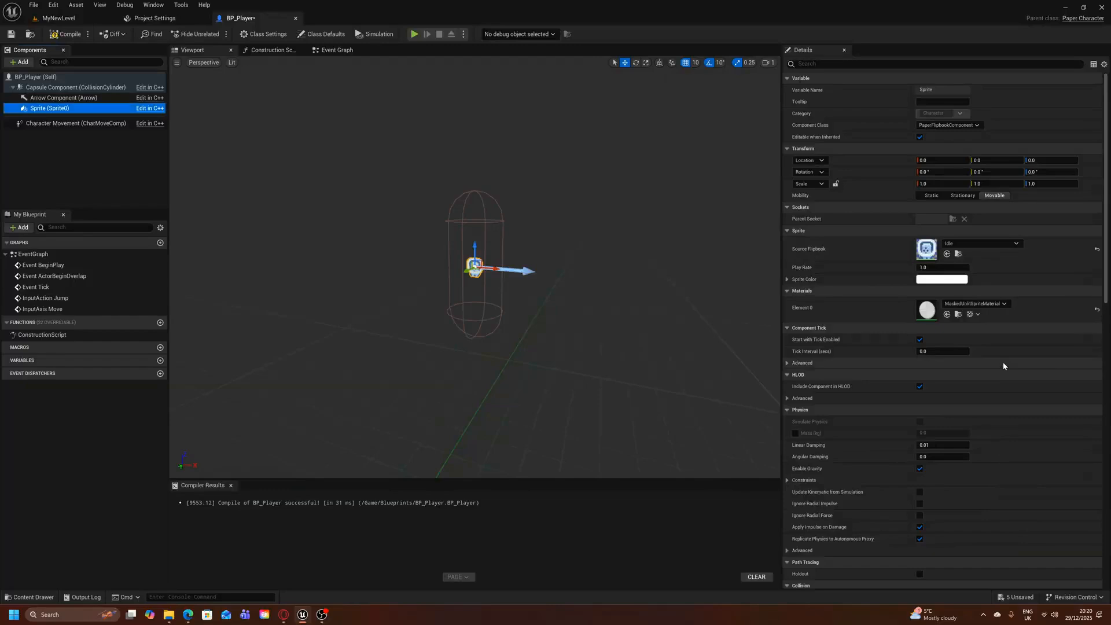
scroll(478, 288, up, 3)
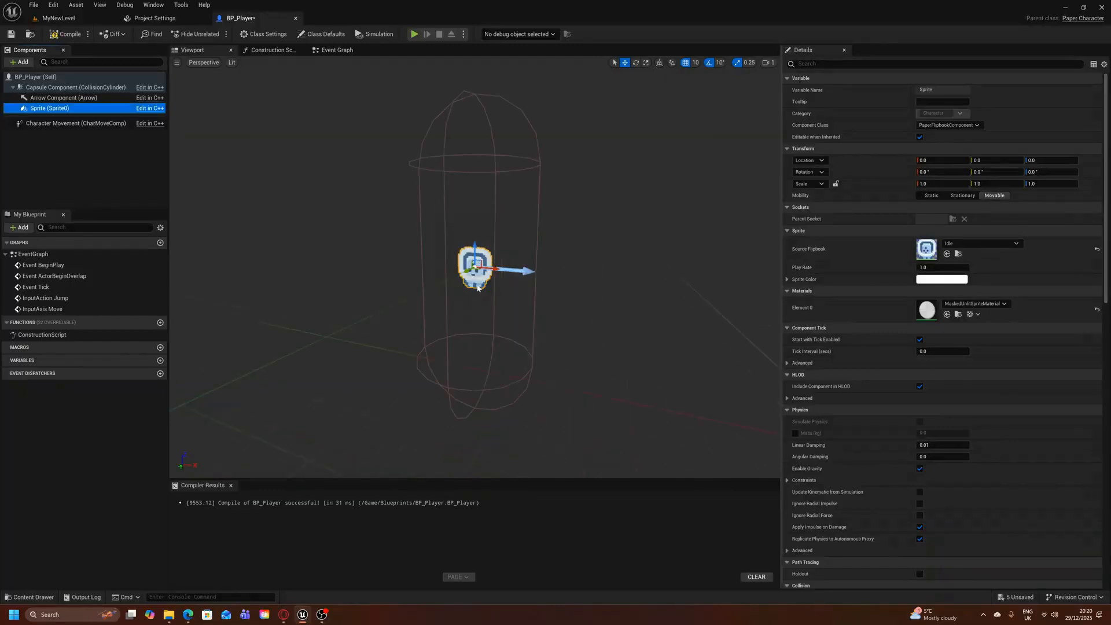
Lock the Sprite component's scale proportions and set its scale uniformly to 2.0
scroll(478, 289, down, 3)
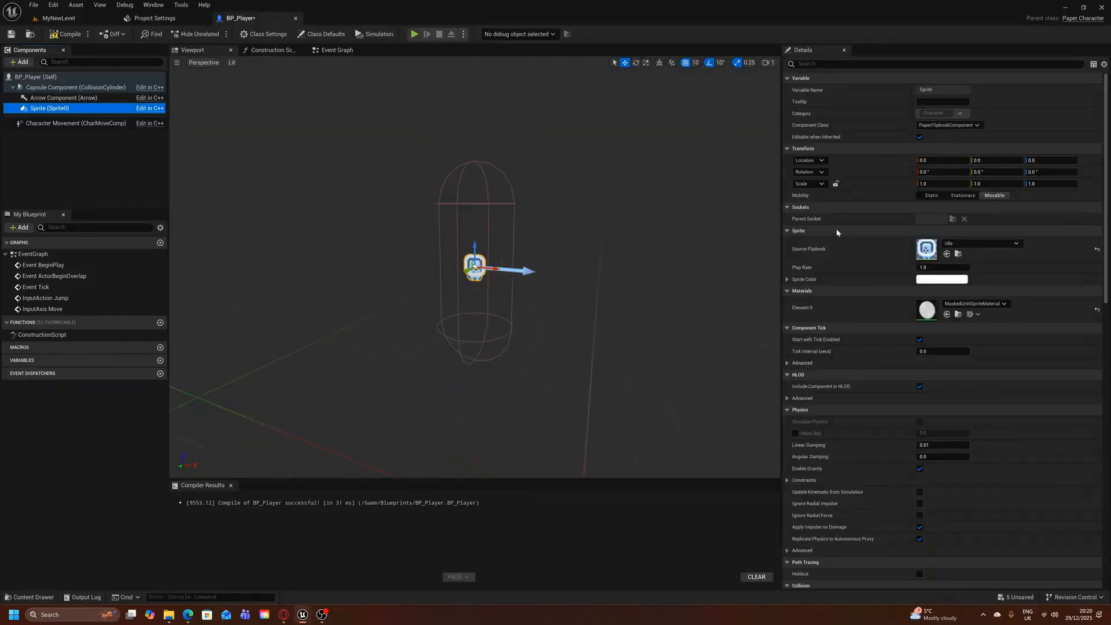
click(835, 184)
click(938, 184)
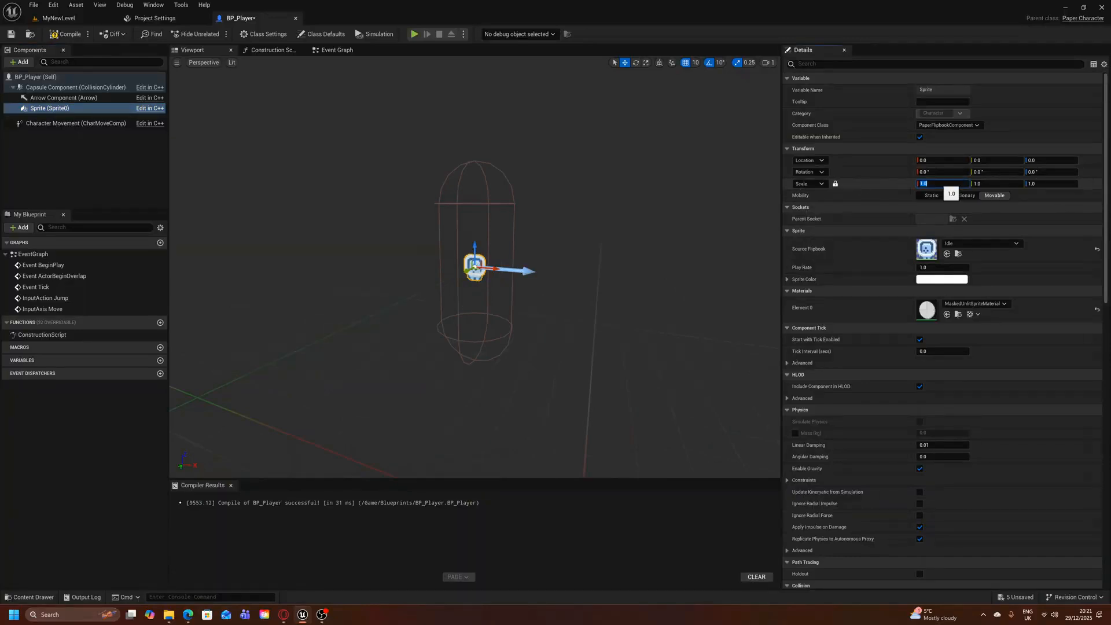
text(2)
key(Return)
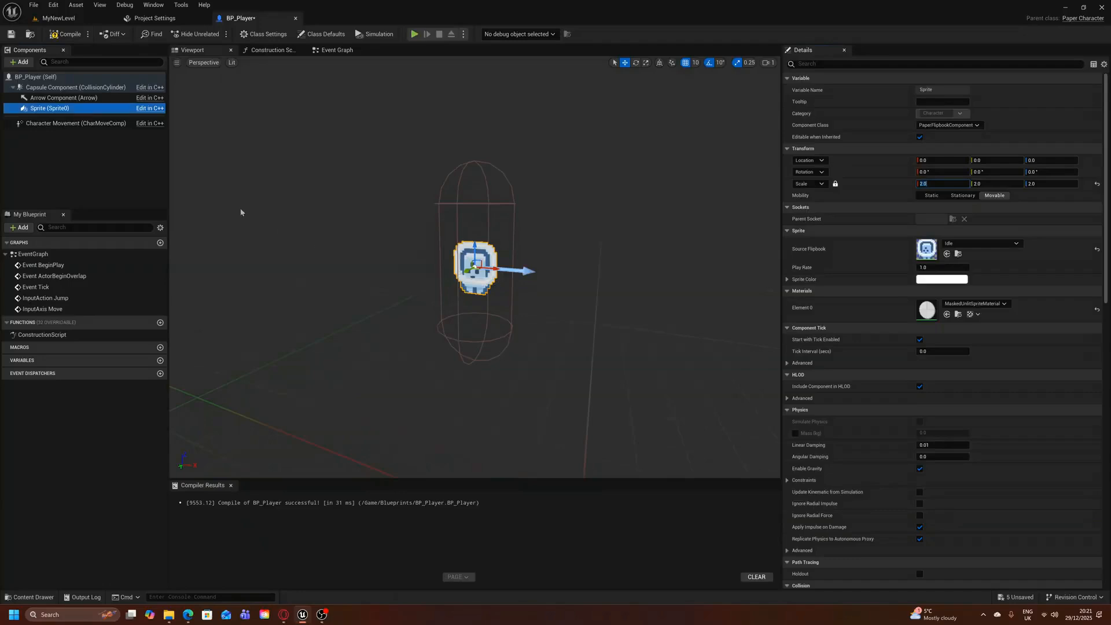
Set the Capsule Half Height of BP_Player's Capsule Component to 34
click(73, 89)
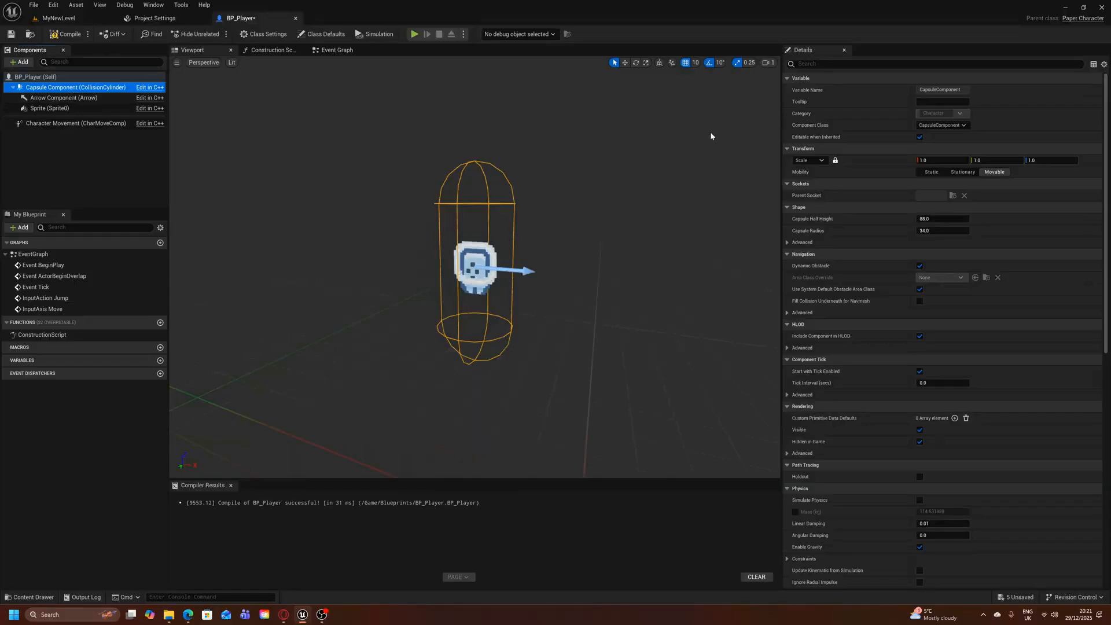
click(925, 218)
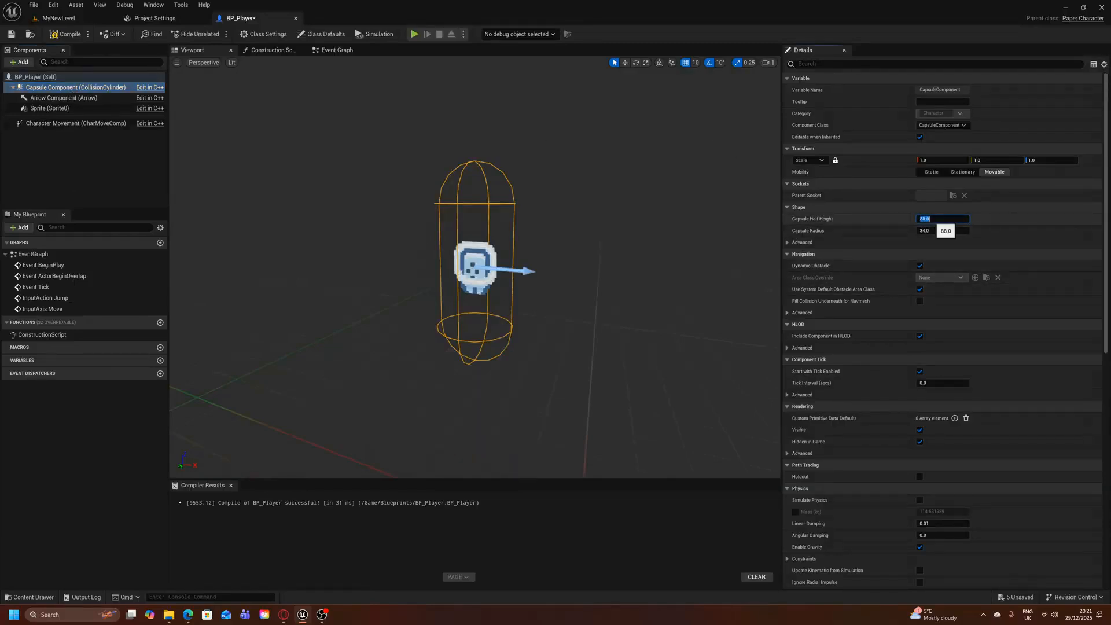
text(25)
key(Return)
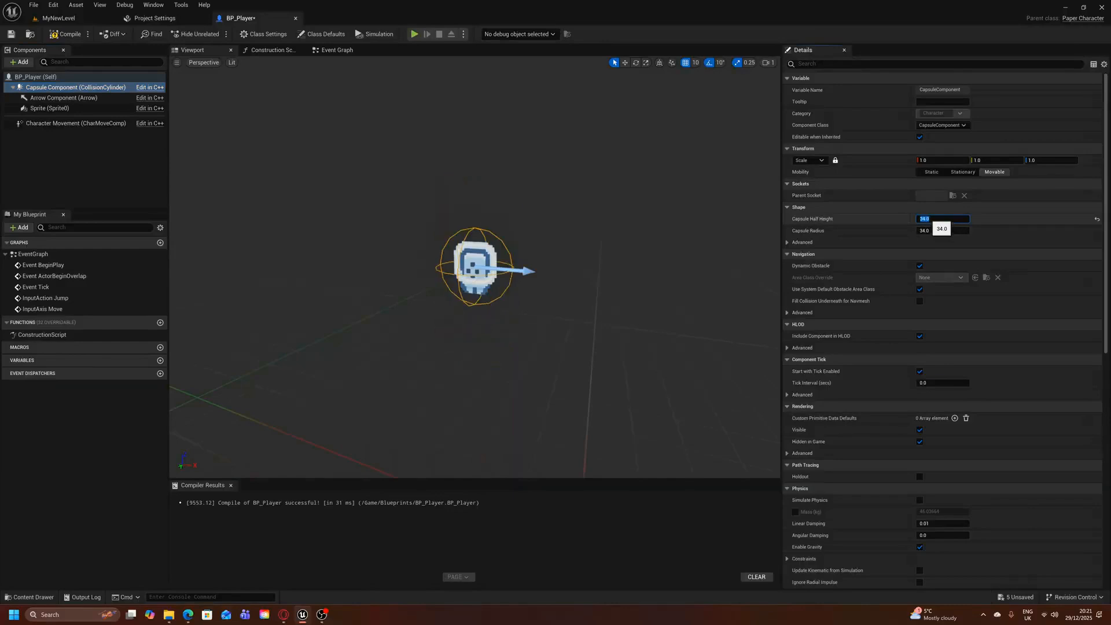
Set the Capsule Radius to 15, and compile and save the BP_Player blueprint
click(935, 233)
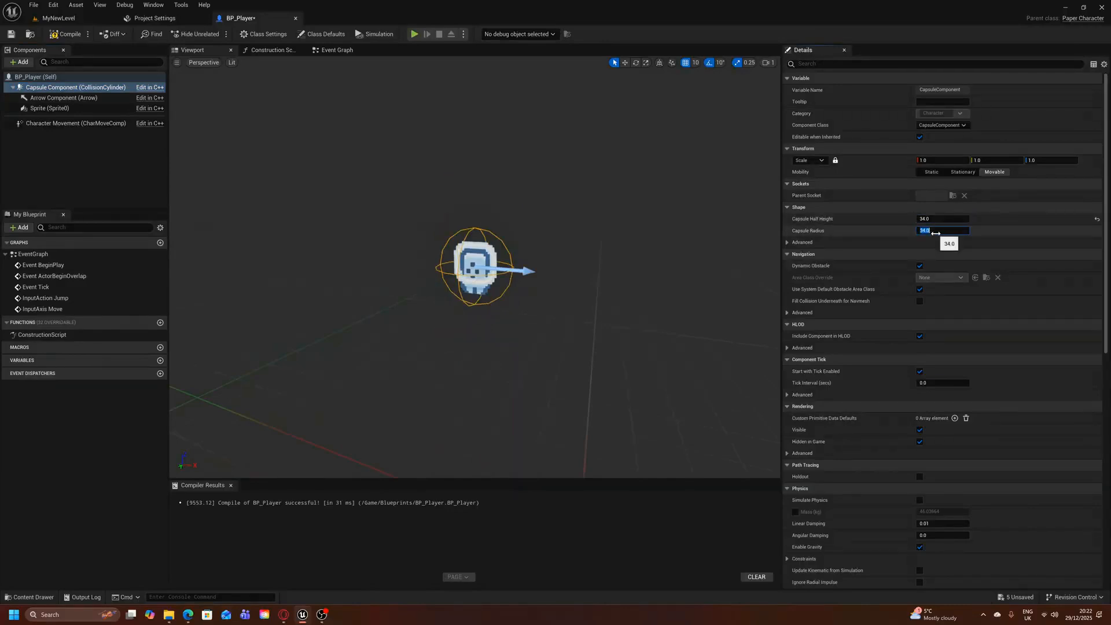
text(15)
key(Return)
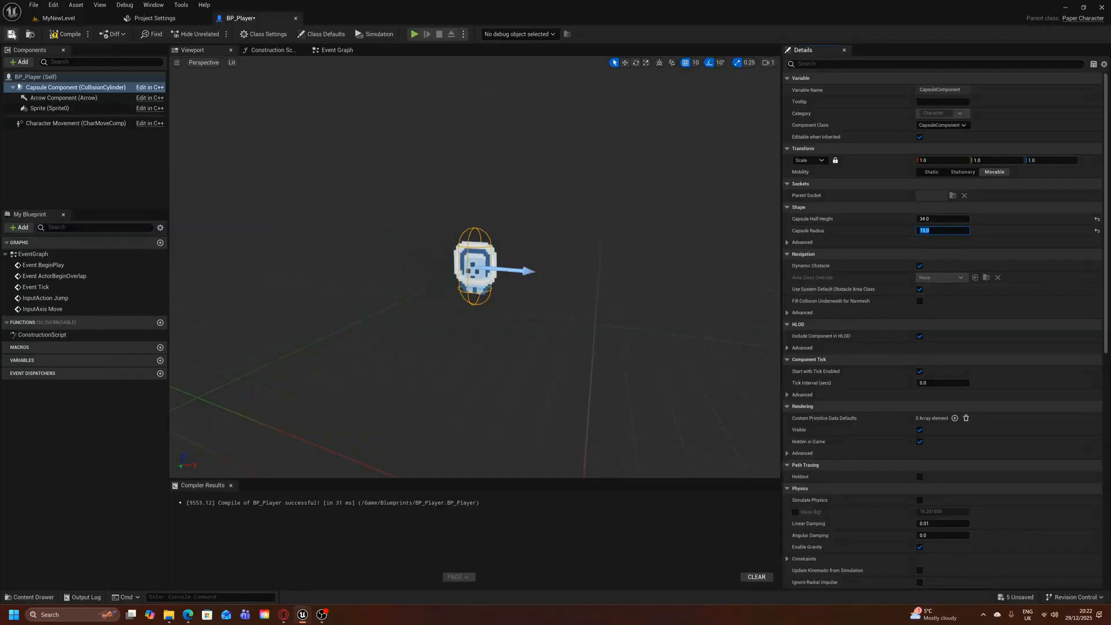
click(65, 35)
click(11, 37)
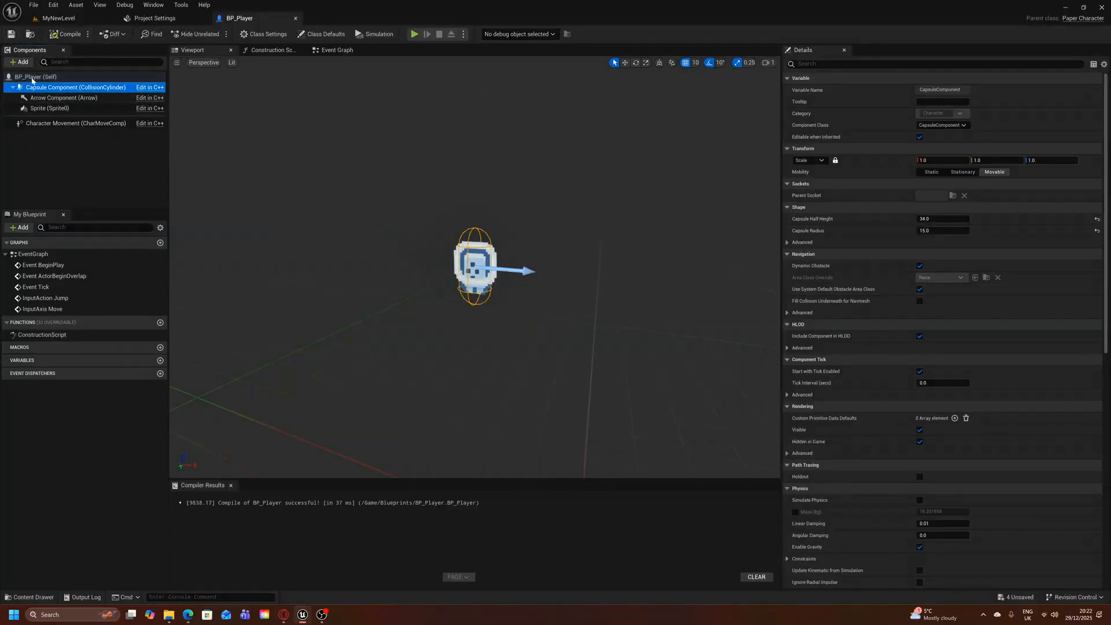
Add a Spring Arm component to the Capsule Component, keeping its default name
click(21, 62)
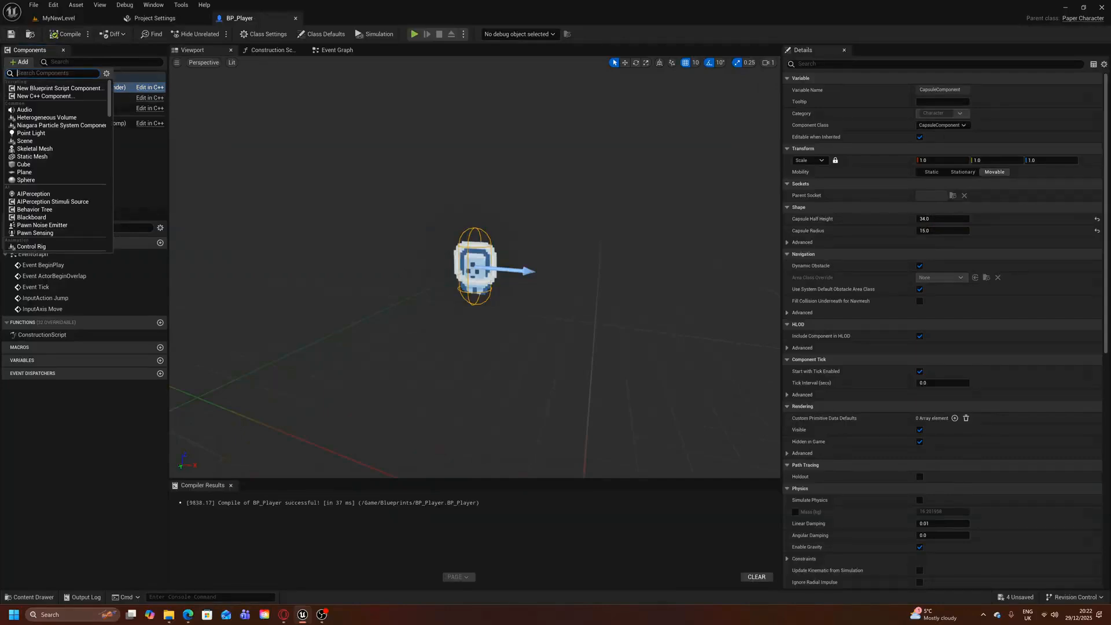
text(spring)
click(31, 89)
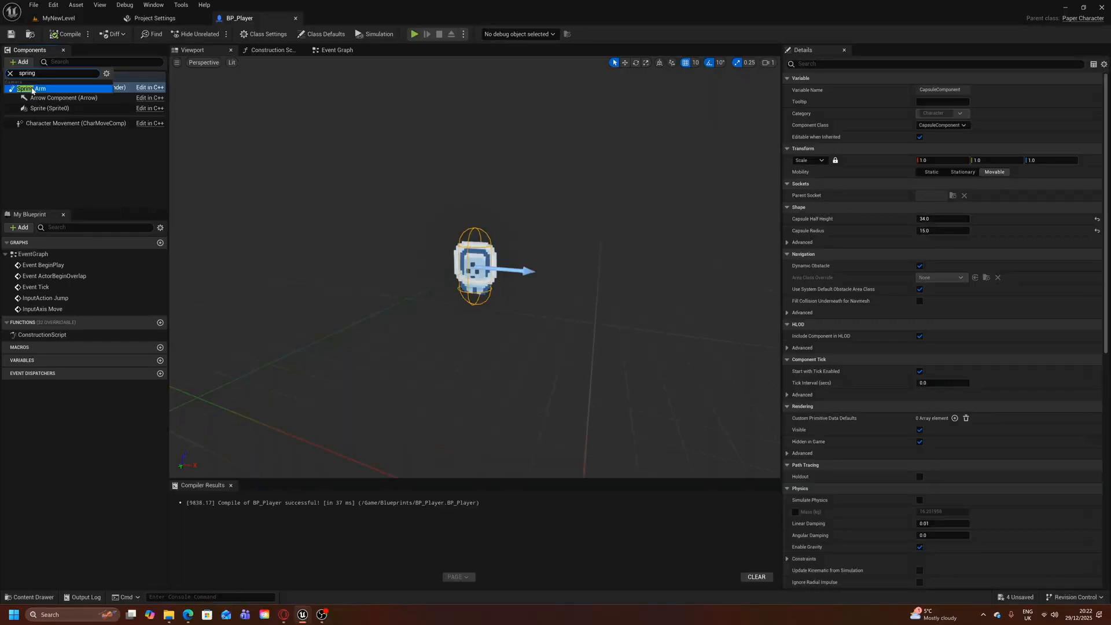
click(109, 143)
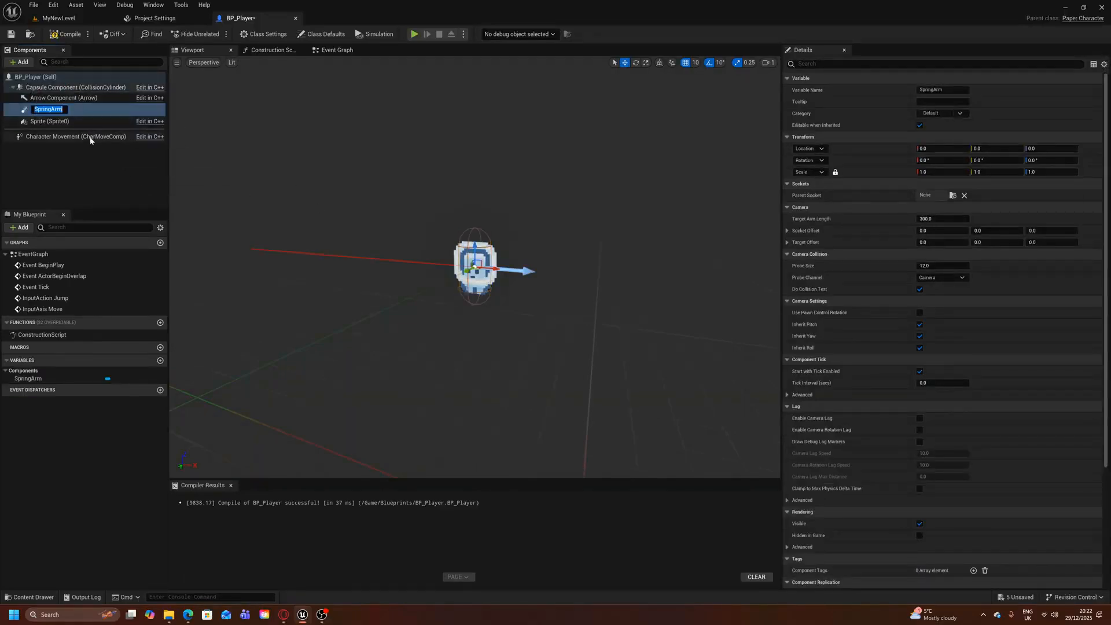
Rotate the SpringArm component -90 degrees around the Z axis in the viewport
click(79, 110)
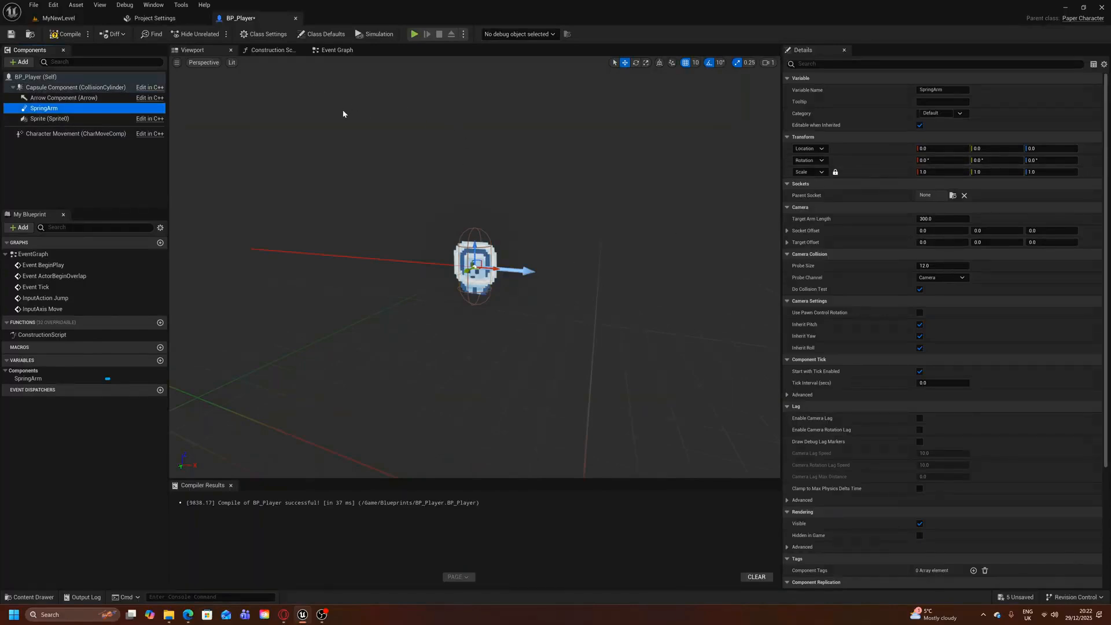
click(636, 62)
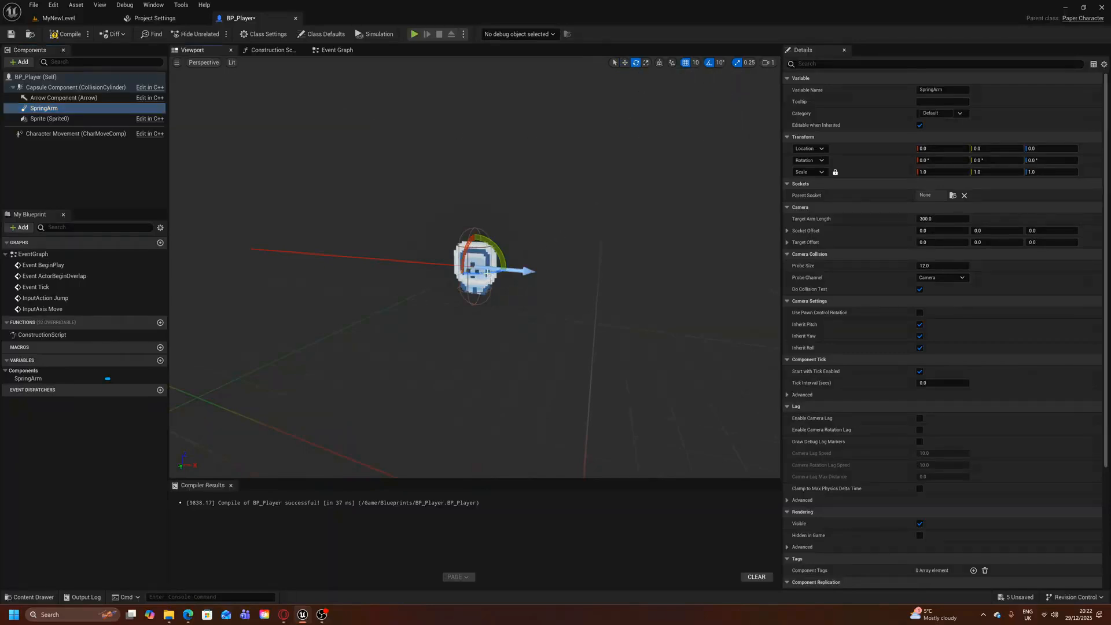
right_drag(487, 273, 513, 365)
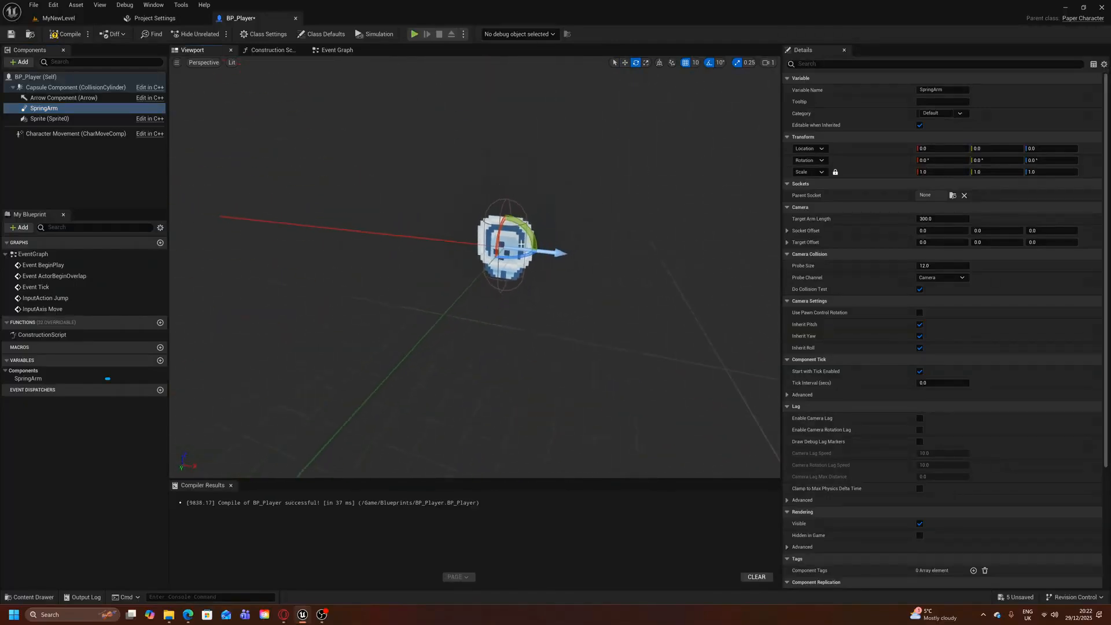
mouse_move(517, 258)
mouse_down()
mouse_move(540, 245)
mouse_move(509, 239)
mouse_up()
drag(508, 239, 517, 239)
Add a Camera component as a child of the SpringArm, keeping its default name
click(19, 62)
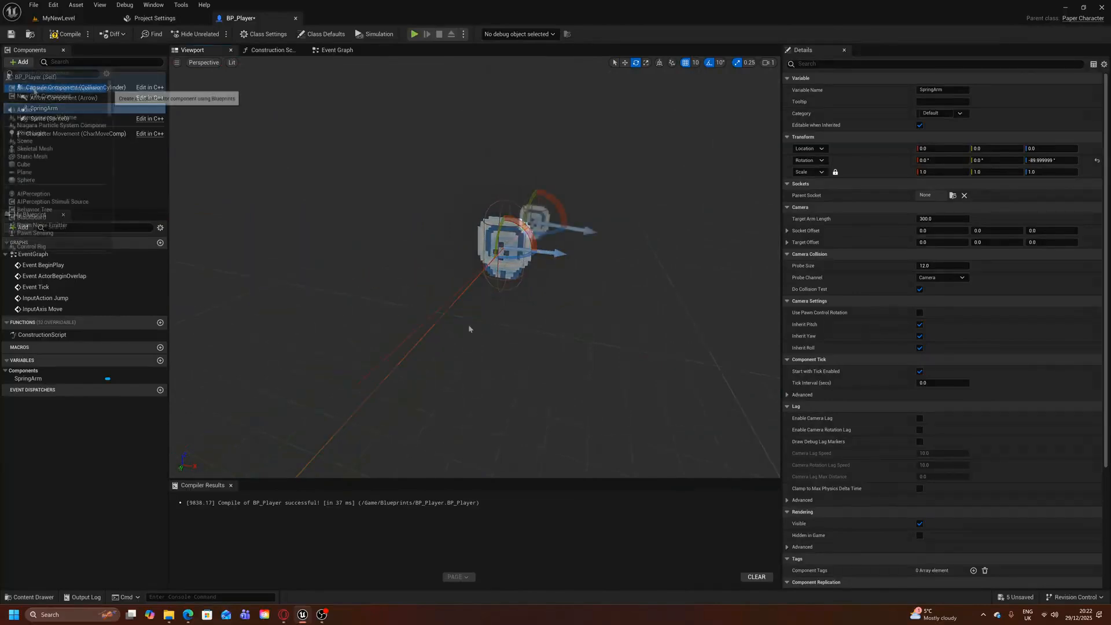
text(camer)
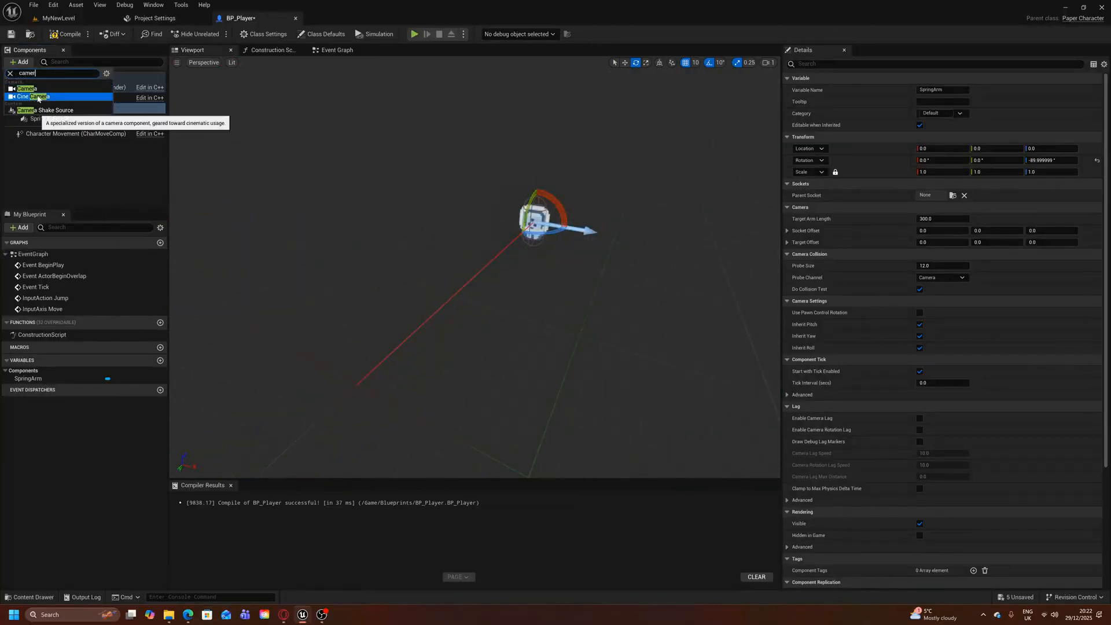
click(35, 103)
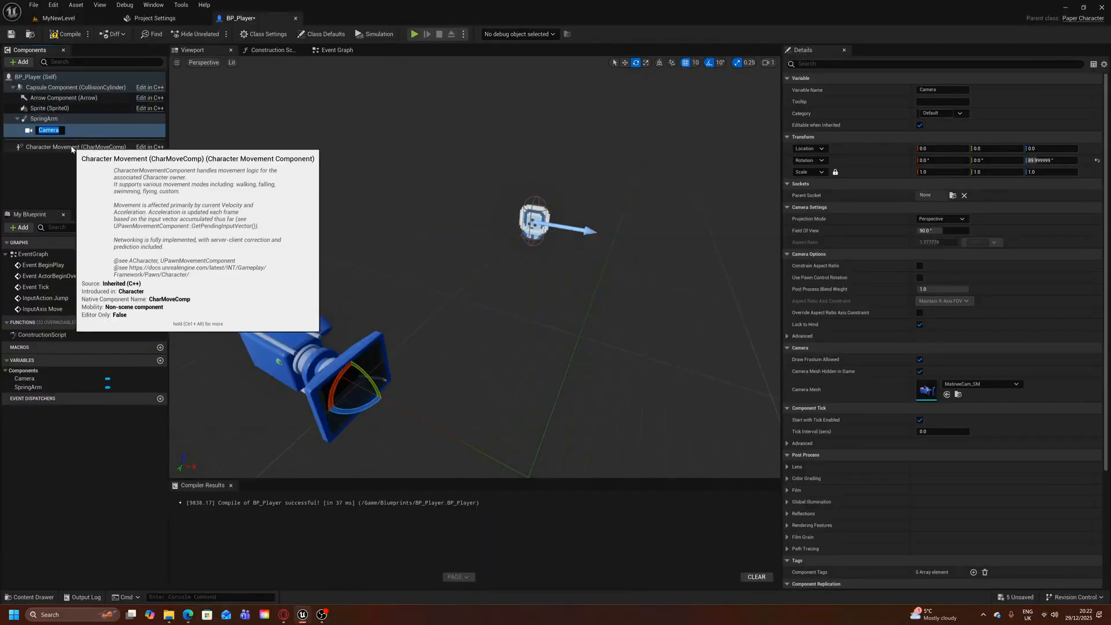
click(65, 170)
click(87, 119)
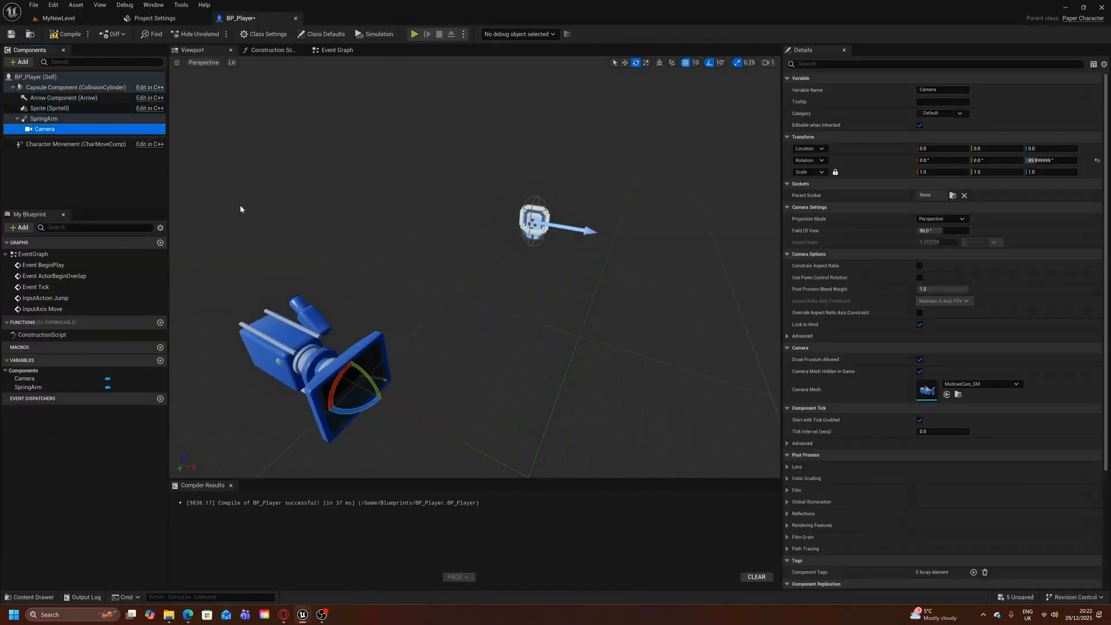
Rotate the Camera to 0 degrees around Z so it faces the character, and compile and save the blueprint
click(96, 130)
drag(360, 410, 383, 398)
mouse_move(383, 398)
mouse_down()
mouse_move(380, 367)
mouse_move(366, 412)
mouse_up()
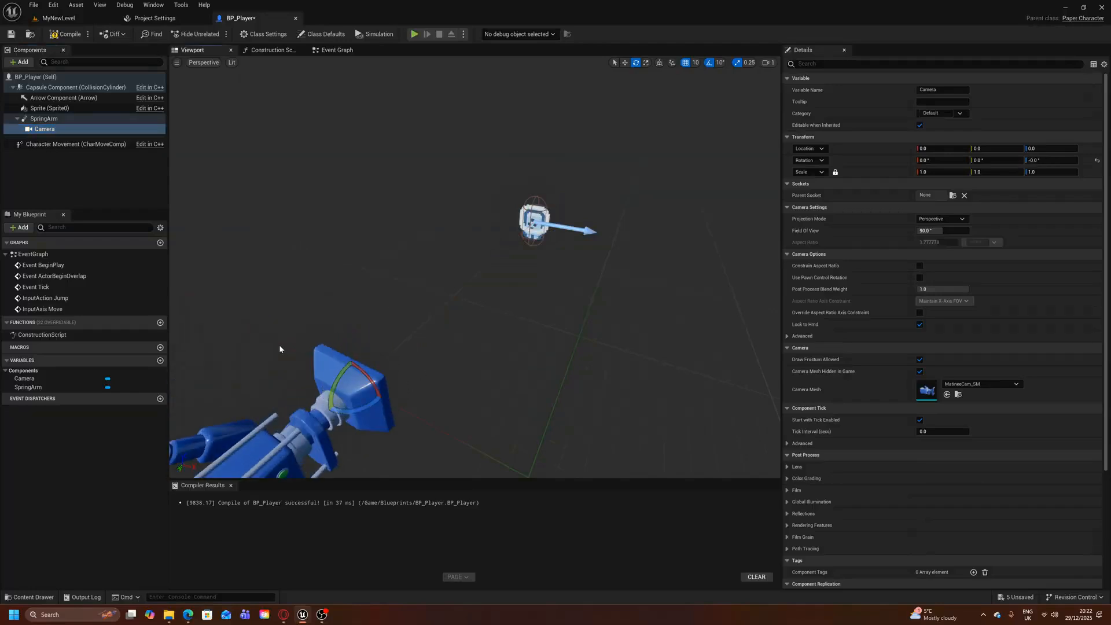
drag(462, 320, 504, 322)
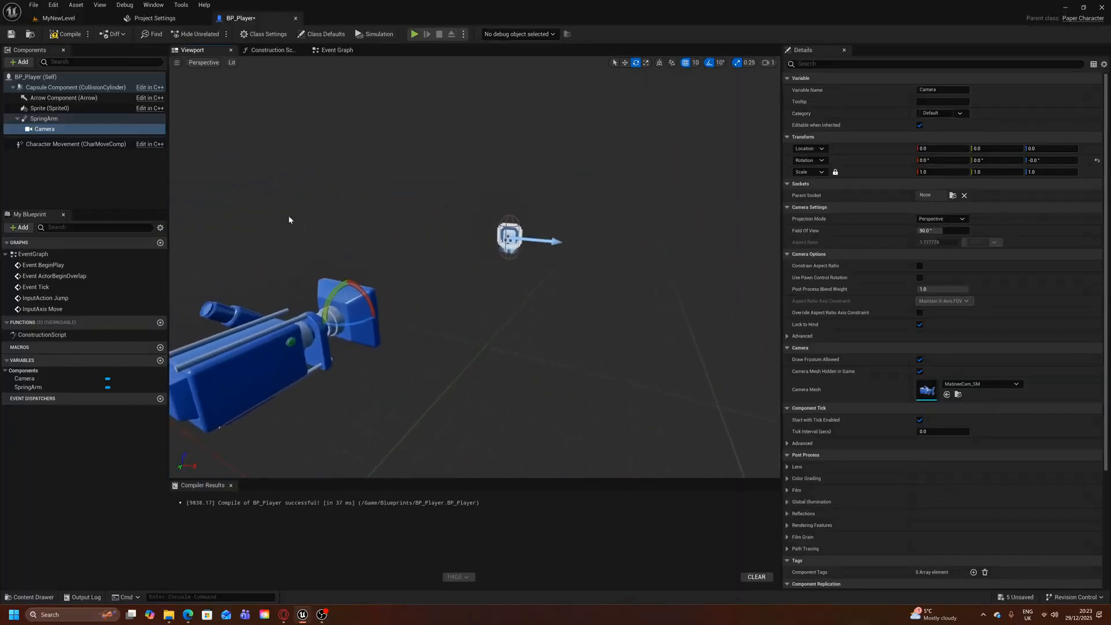
click(124, 165)
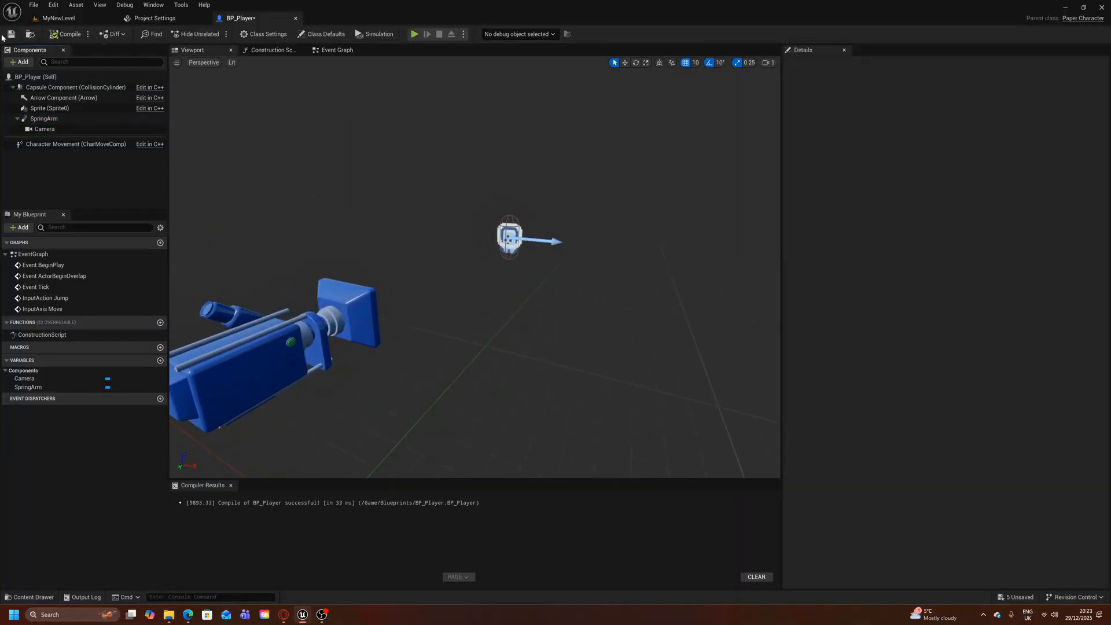
click(10, 35)
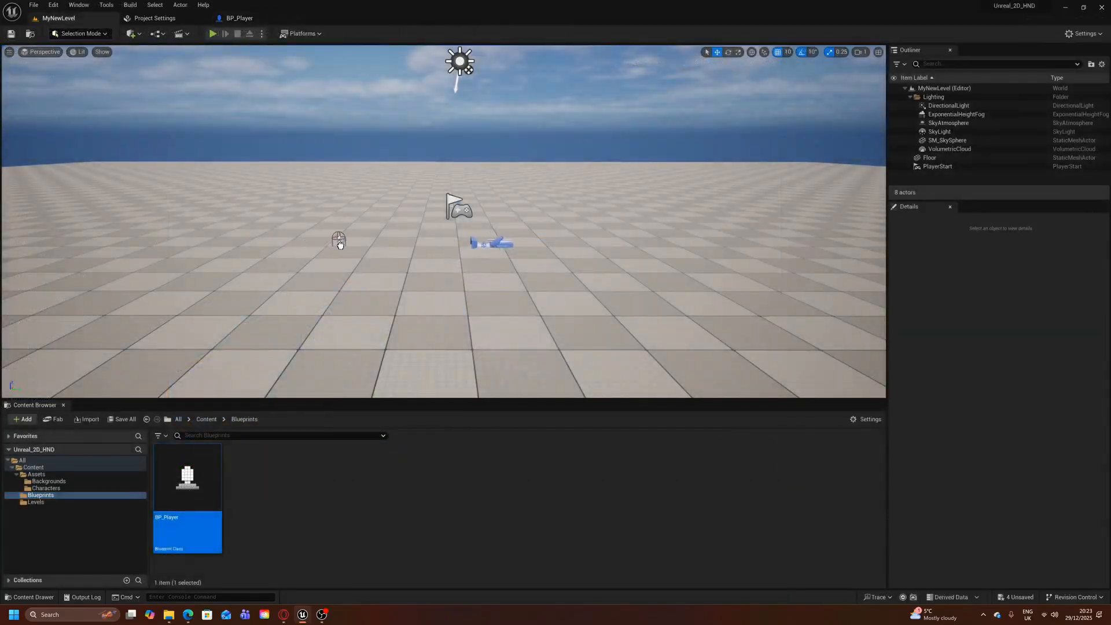
Place BP_Player on the floor of MyNewLevel near the PlayerStart and set its Auto Possess Player to Player 0
drag(341, 245, 410, 235)
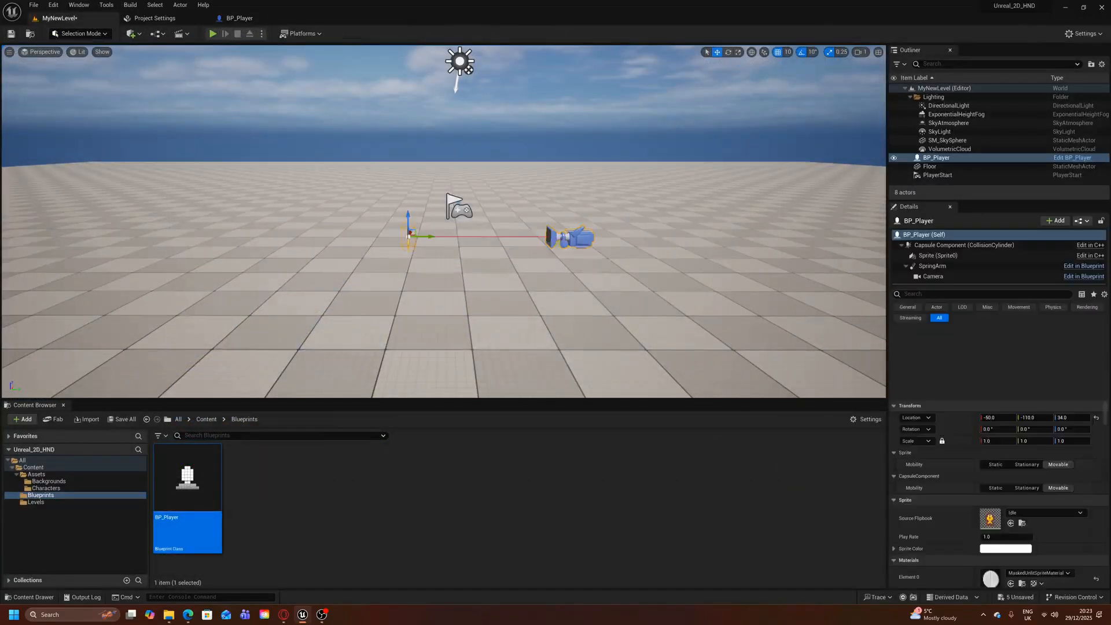
right_drag(409, 235, 226, 240)
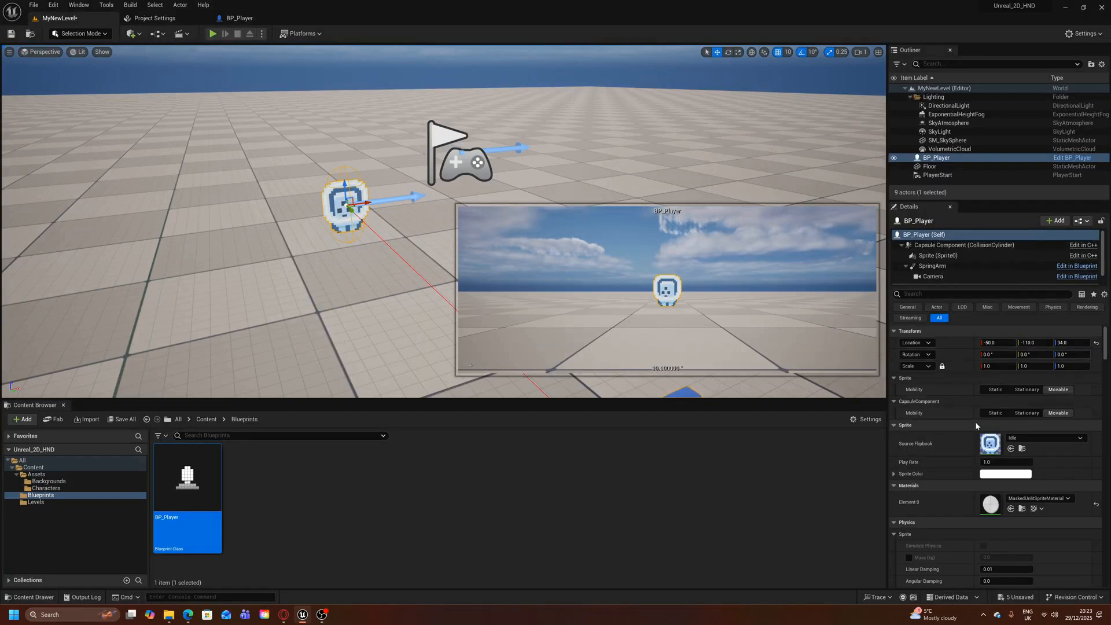
click(957, 295)
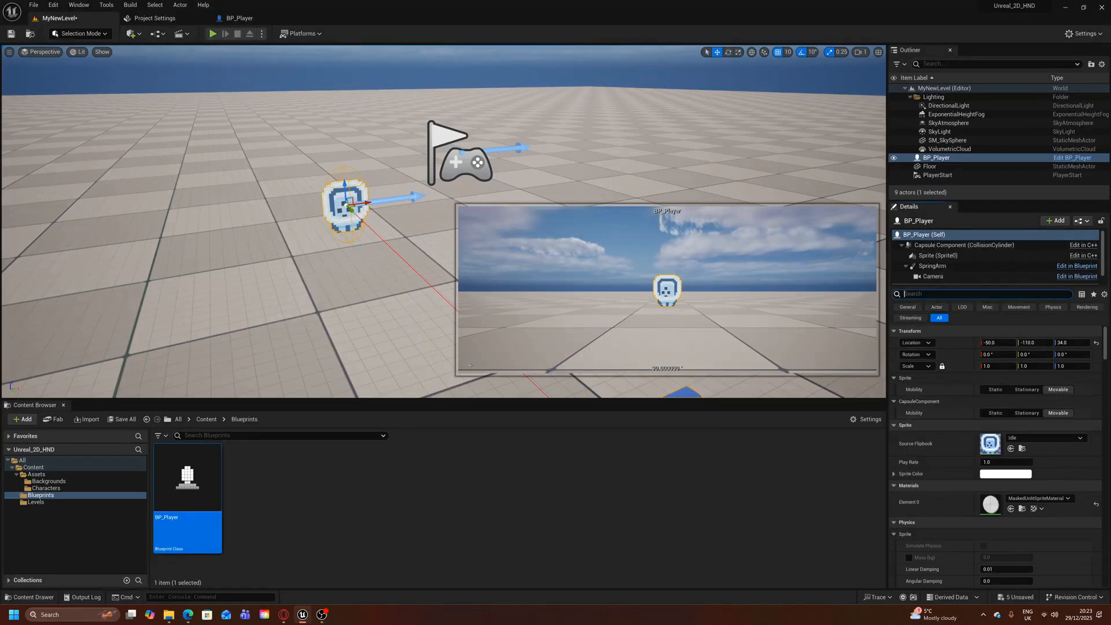
text(pawn)
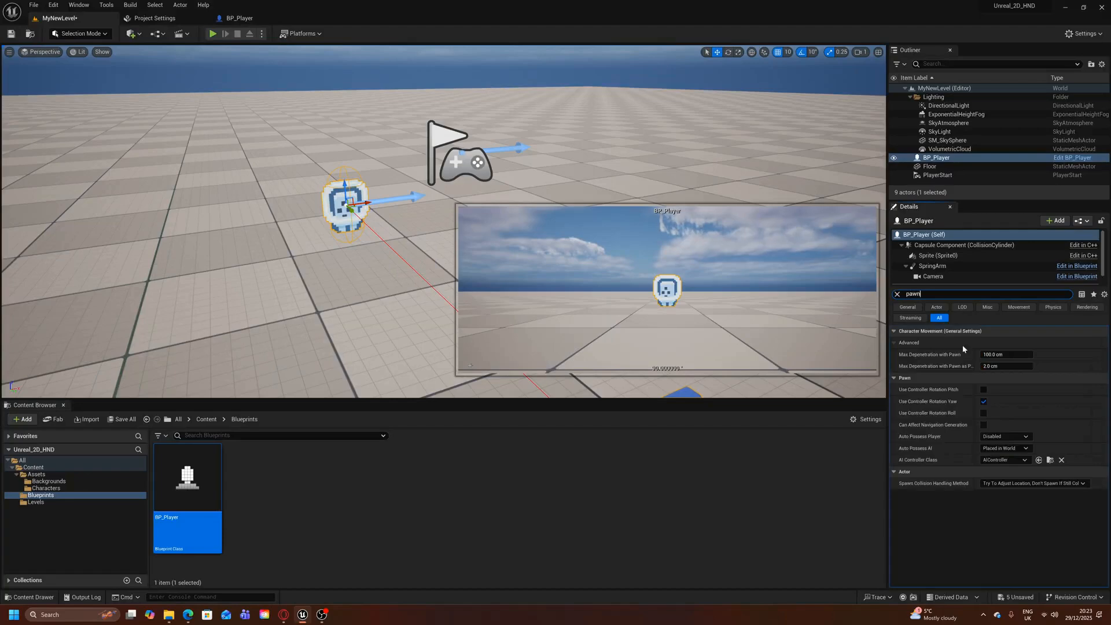
click(1019, 438)
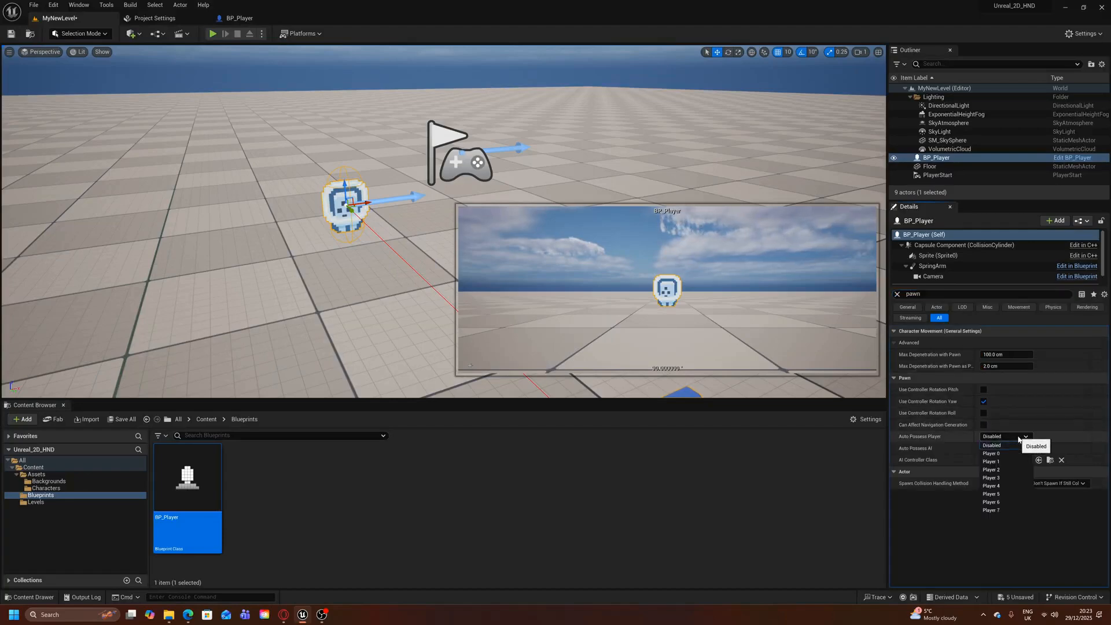
click(991, 454)
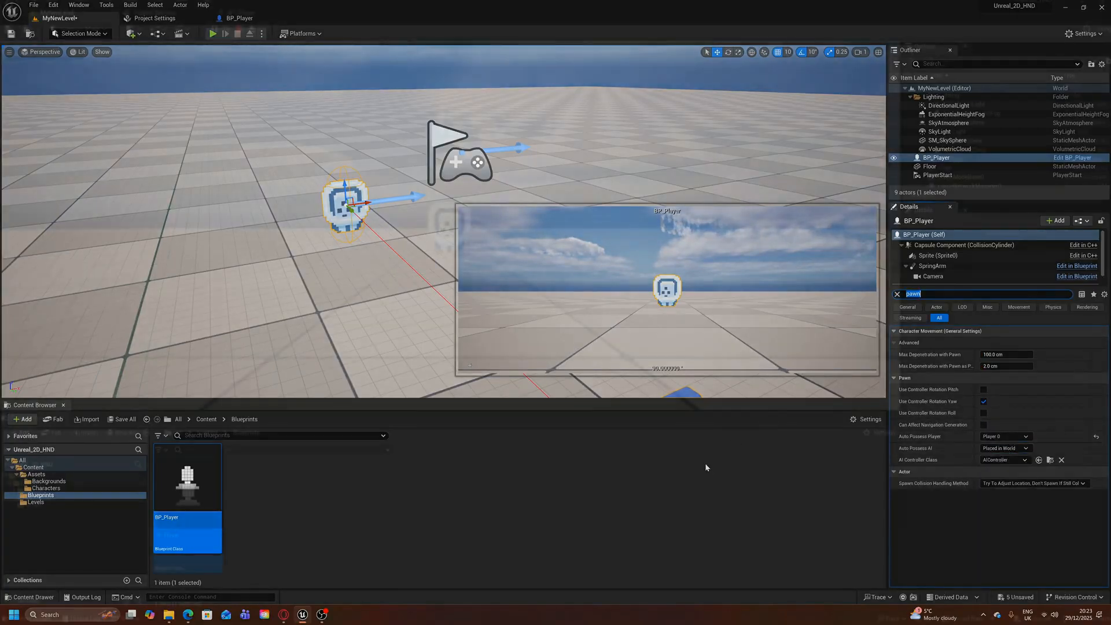